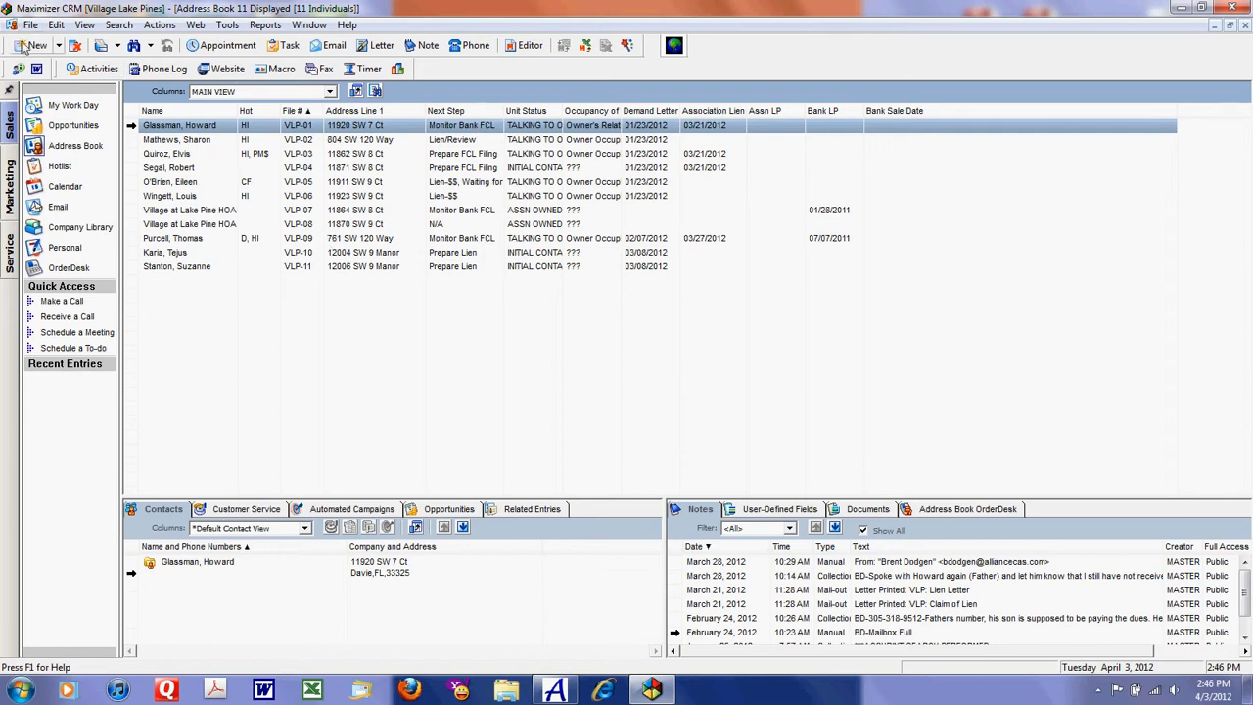
# Step: Create a new Individual entry in the address book and enter the person's first and last name
pyautogui.click(59, 47)
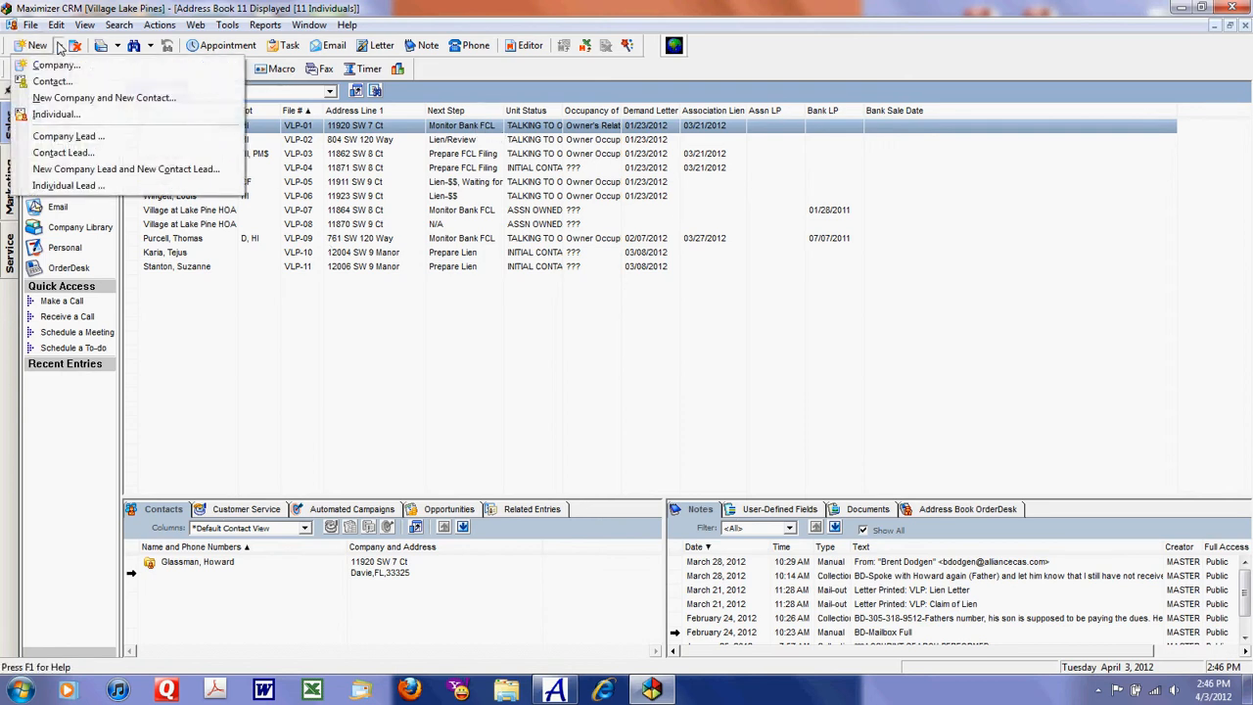
pyautogui.click(54, 116)
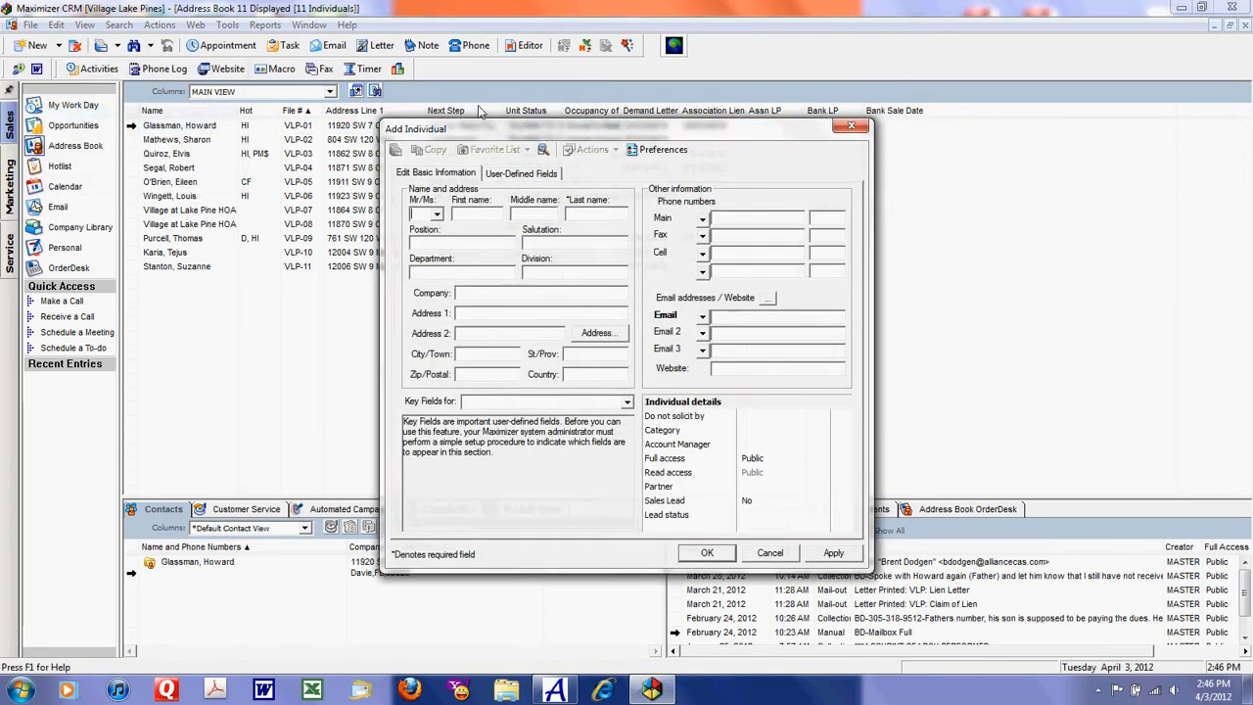
pyautogui.click(475, 218)
pyautogui.write('Richard')
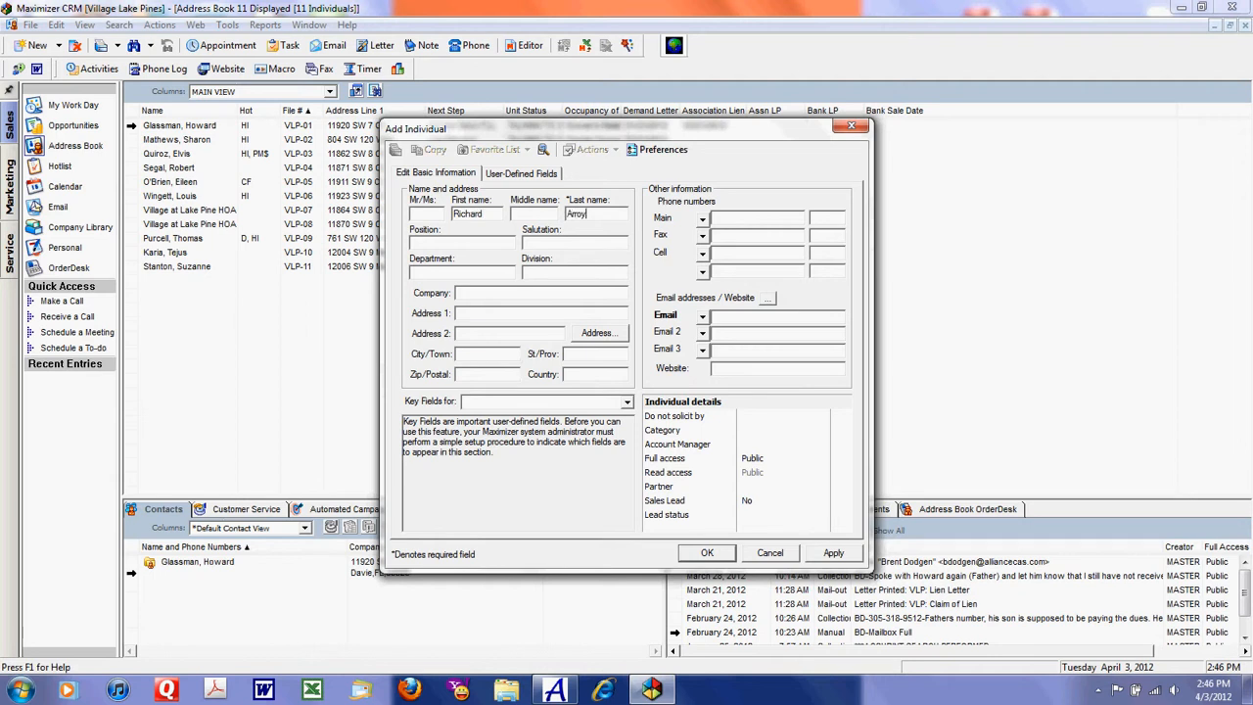
# Step: Enter the individual's street address, city, state and zip code, and save the new entry
pyautogui.click(486, 321)
pyautogui.click(474, 362)
pyautogui.press('Tab')
pyautogui.write('FL')
pyautogui.press('Tab')
pyautogui.click(704, 555)
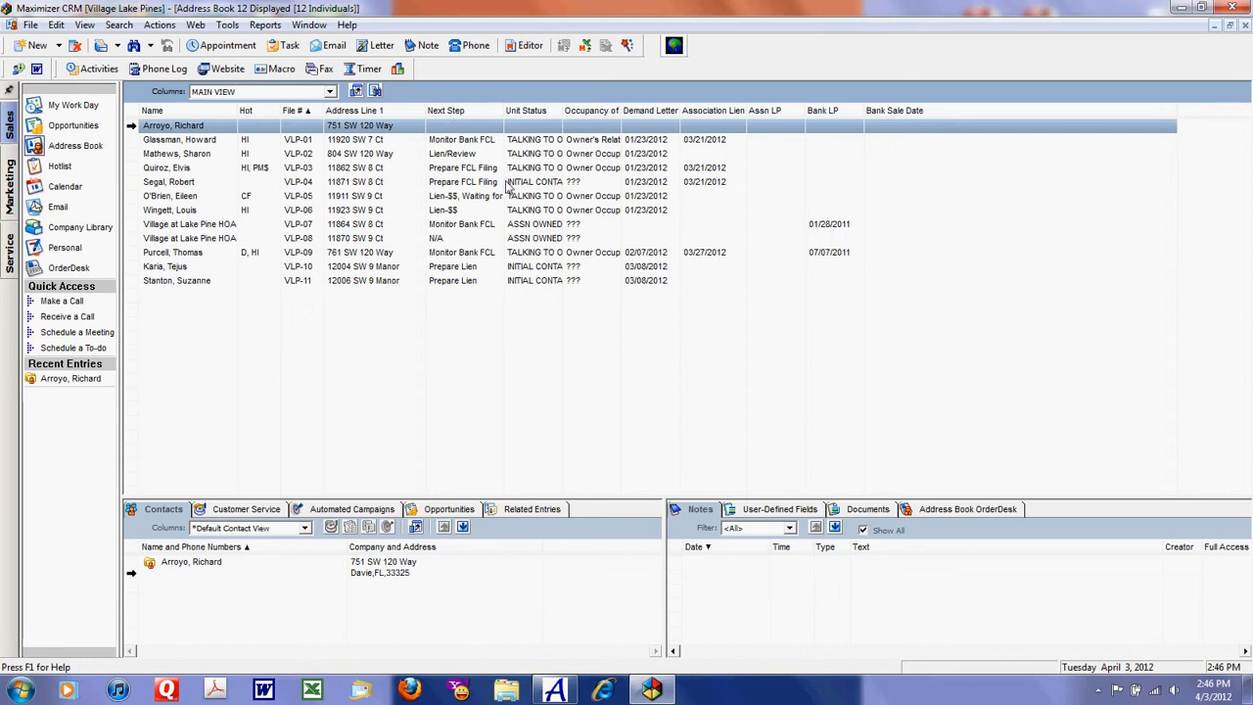
# Step: Add the user-defined fields Reference No., Next Step, Unit Status, Occupancy of Unit and Assessment (monthly) to the new entry
pyautogui.click(763, 510)
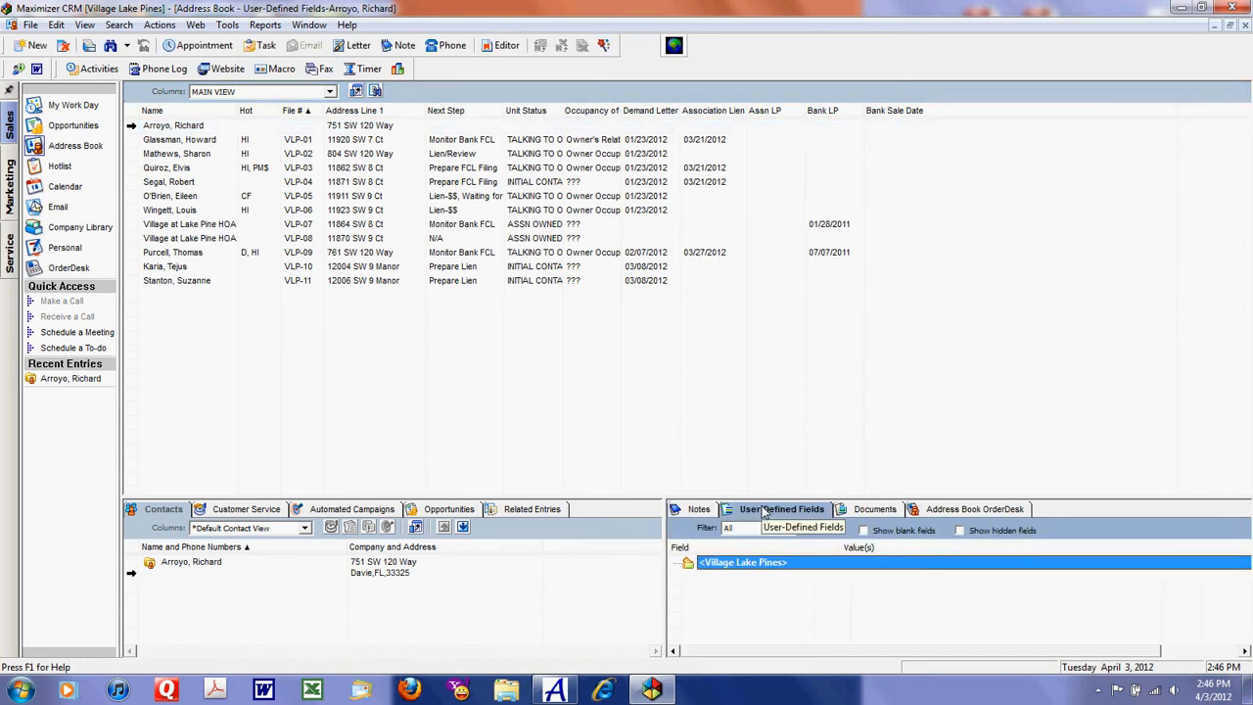
pyautogui.rightClick(754, 607)
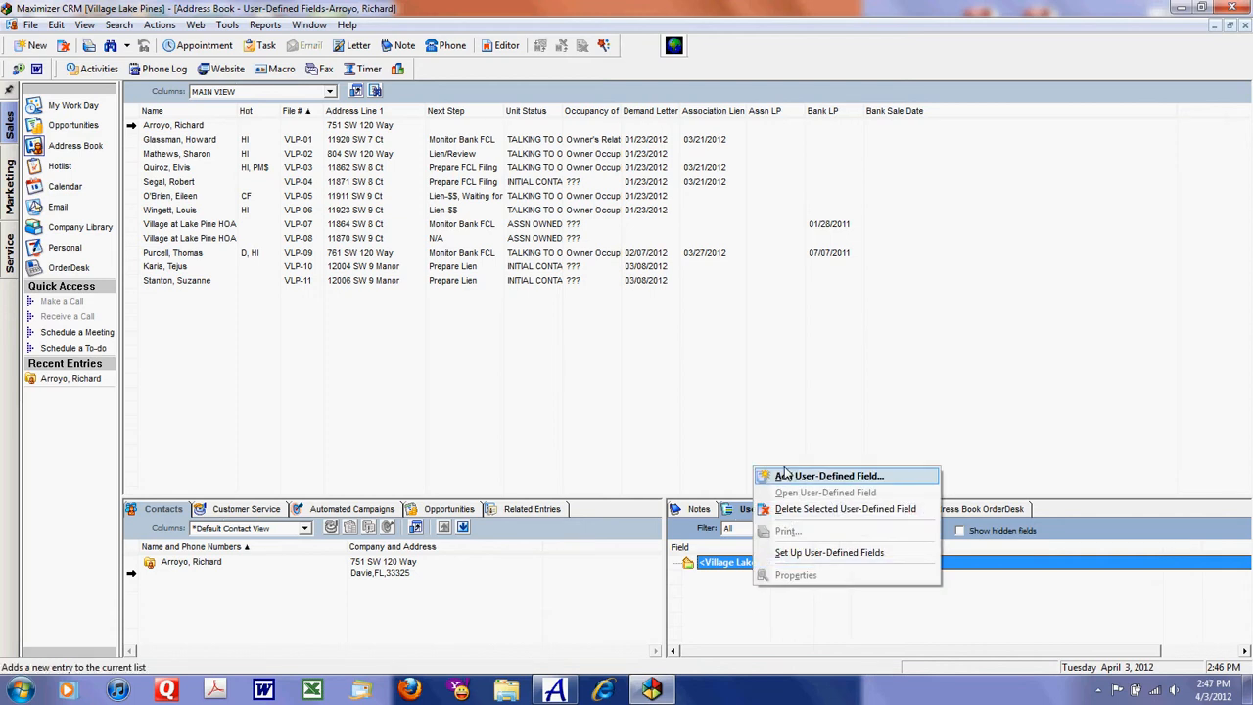
pyautogui.click(789, 477)
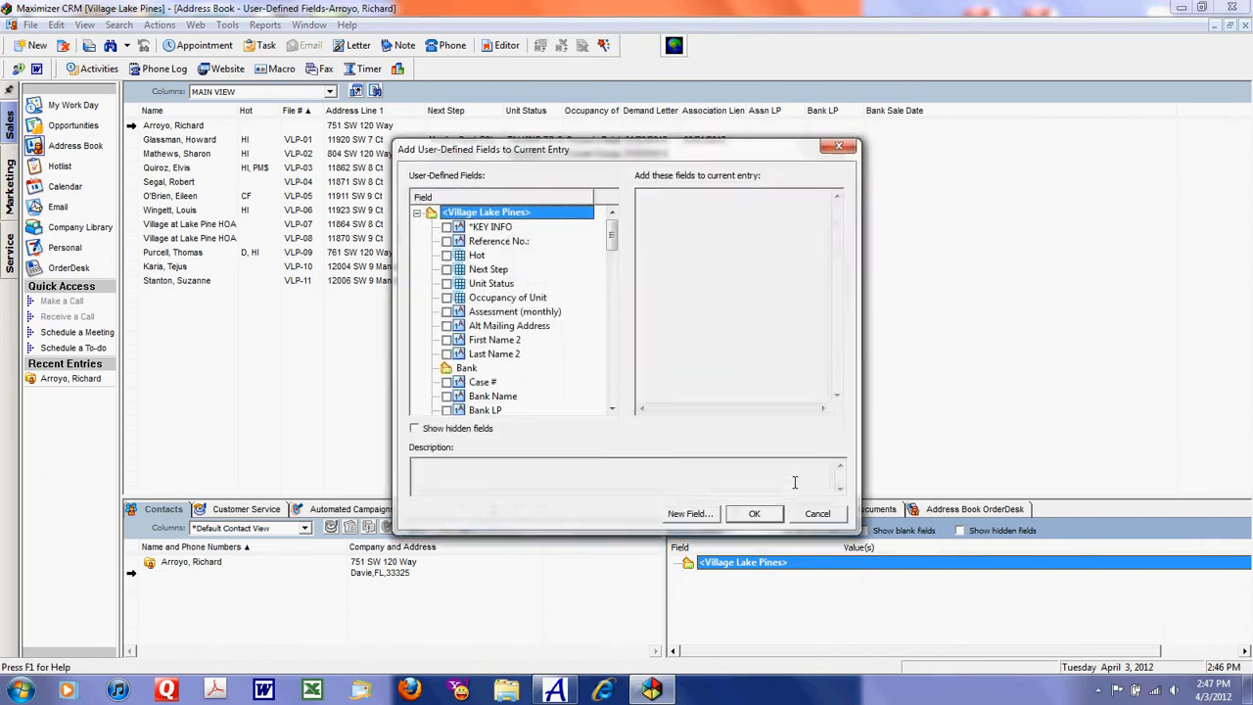
pyautogui.moveTo(596, 148); pyautogui.dragTo(584, 77)
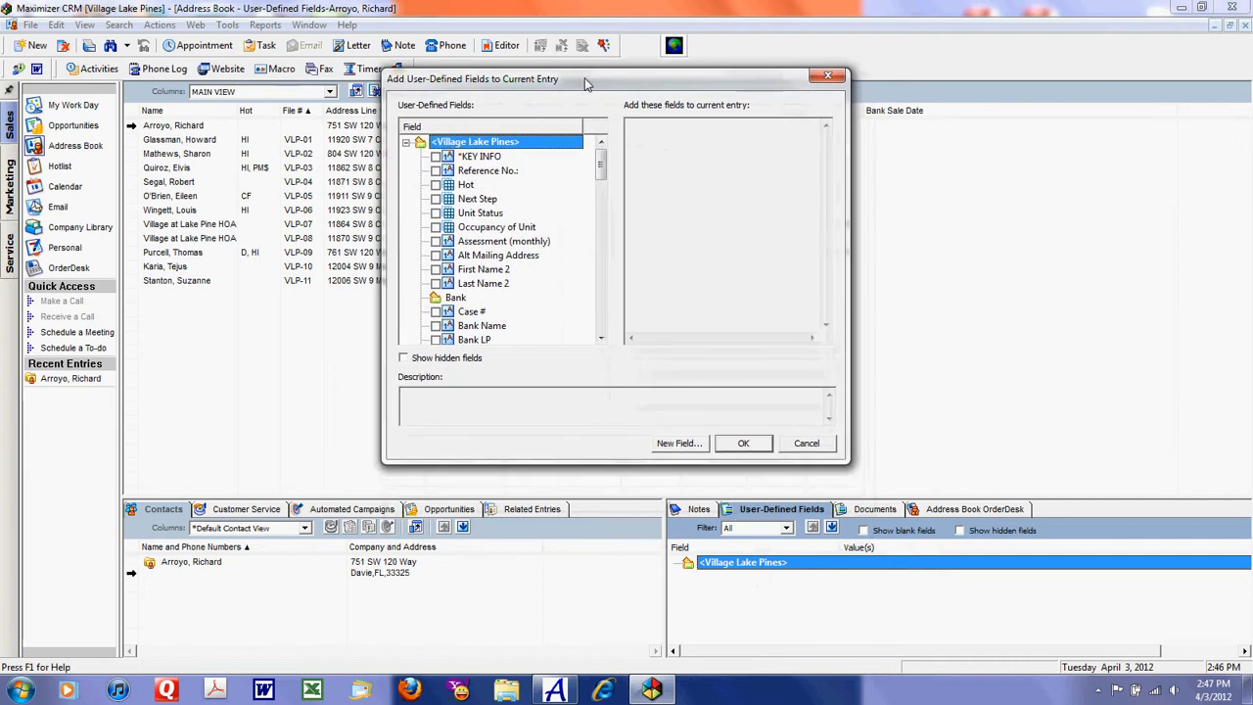
pyautogui.click(436, 170)
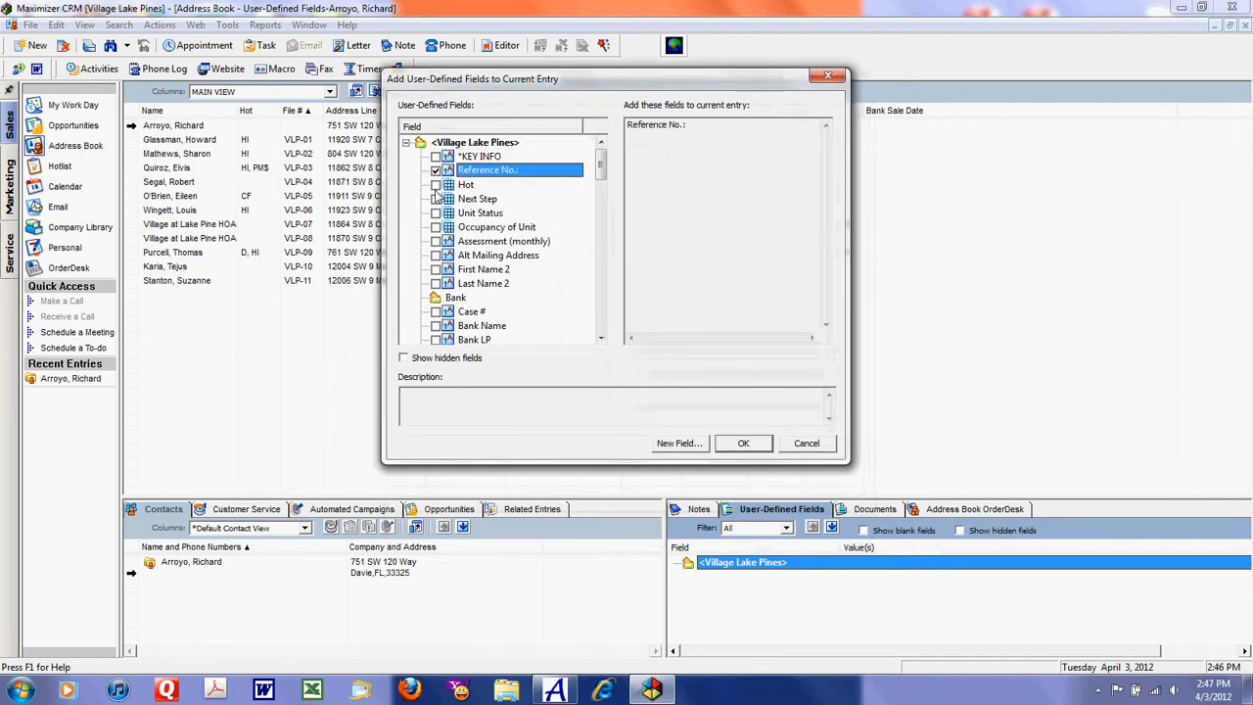
pyautogui.click(436, 199)
pyautogui.click(436, 213)
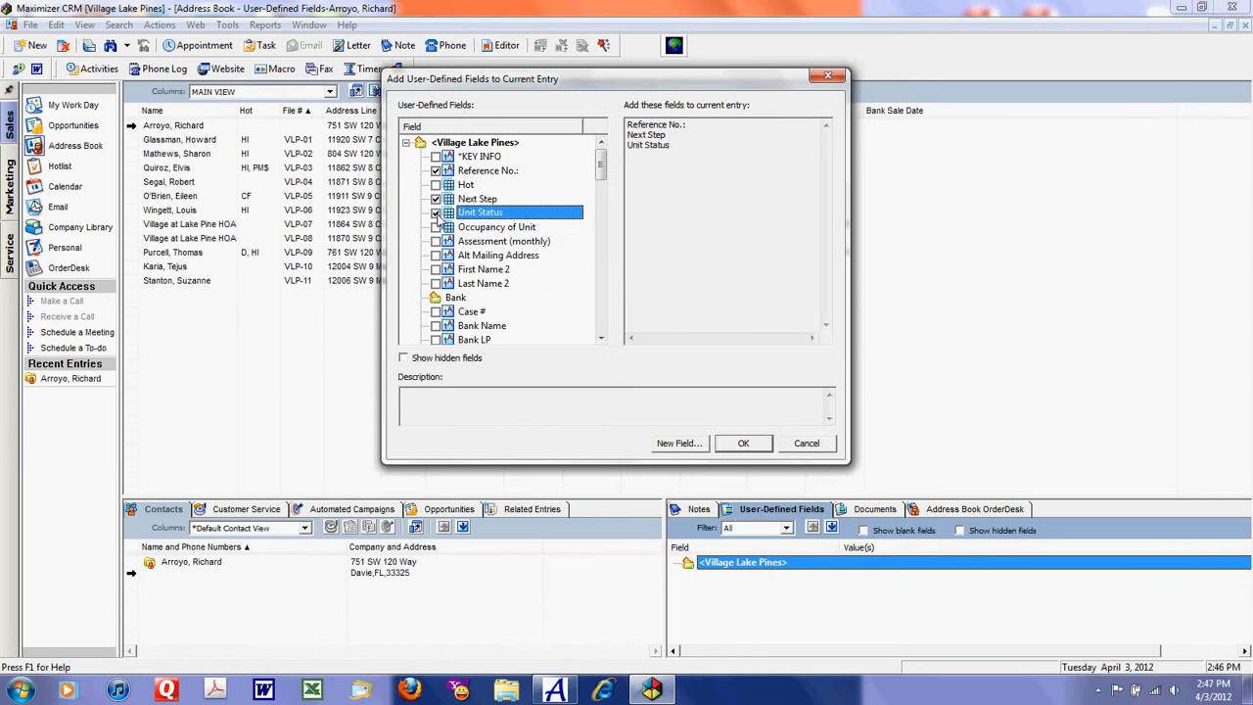
pyautogui.click(436, 227)
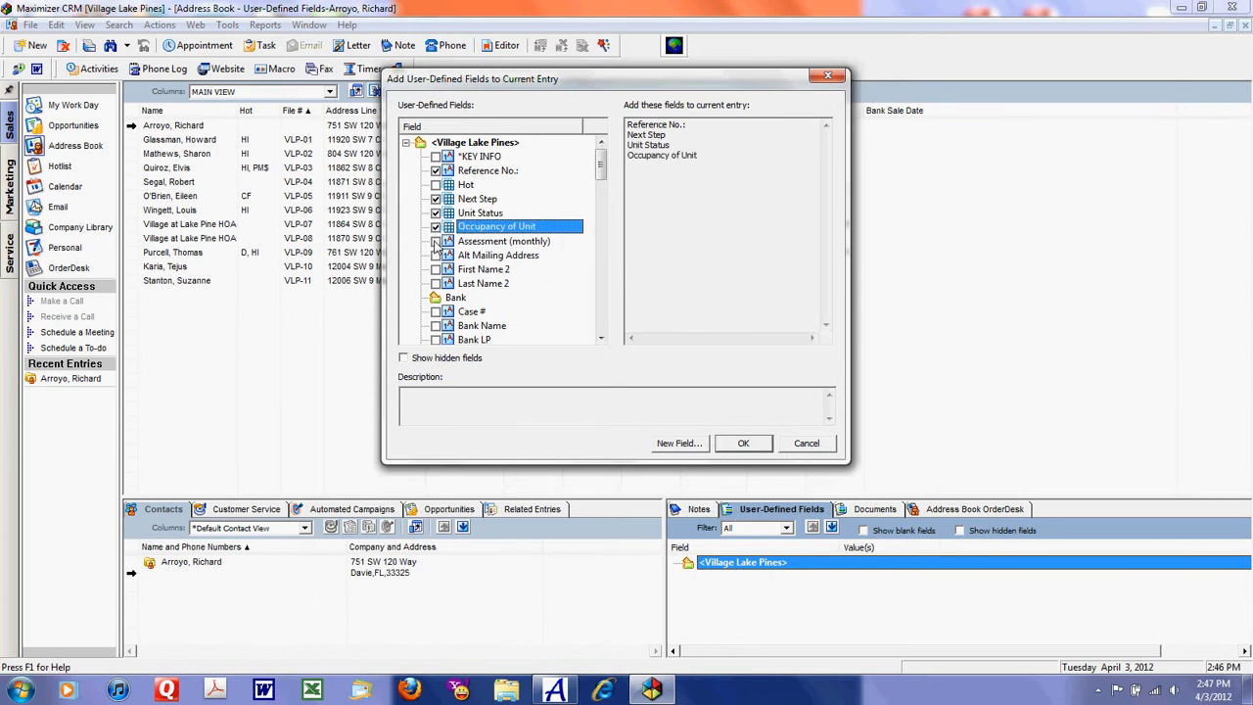
pyautogui.click(435, 240)
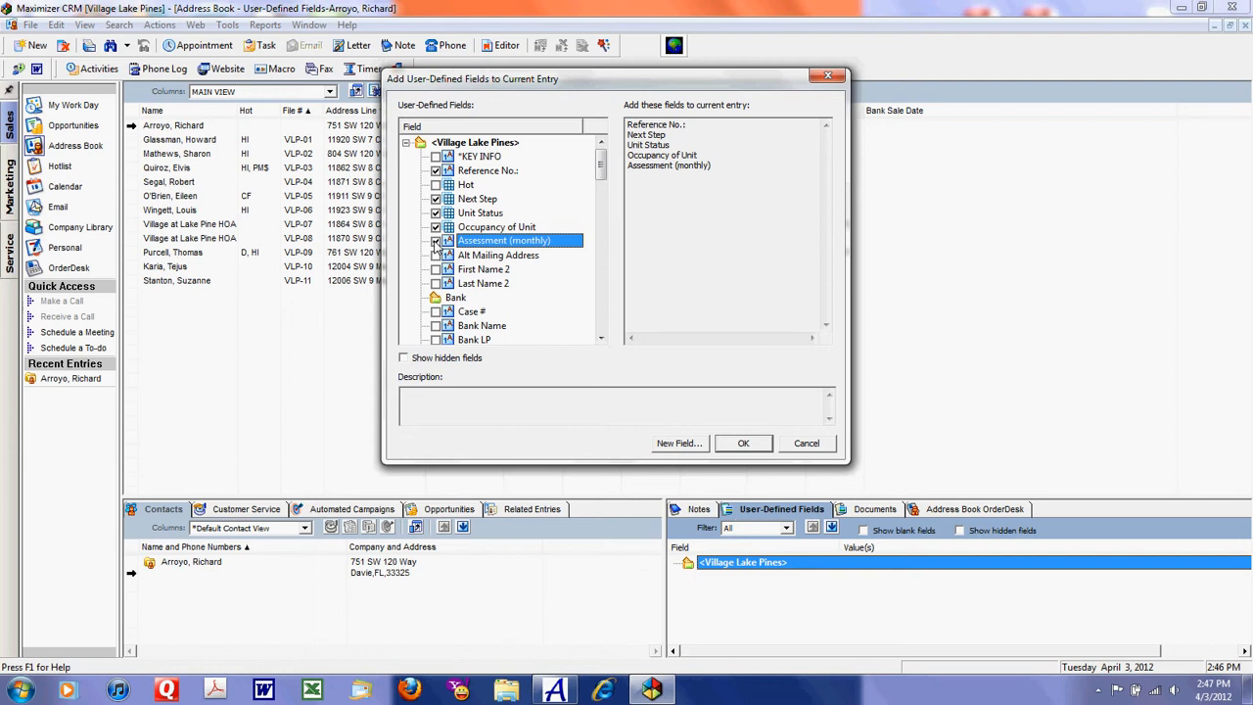
pyautogui.click(744, 446)
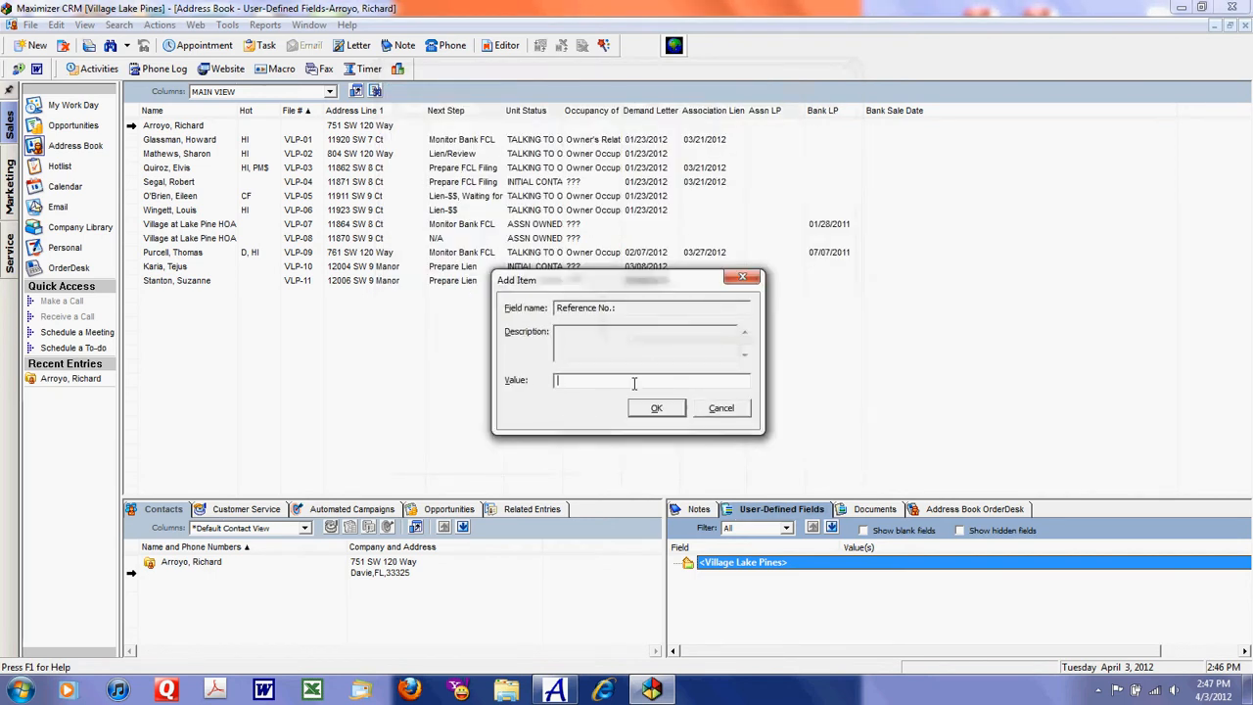
# Step: Set the Reference No. field to the next file number in the VLP series
pyautogui.click(657, 409)
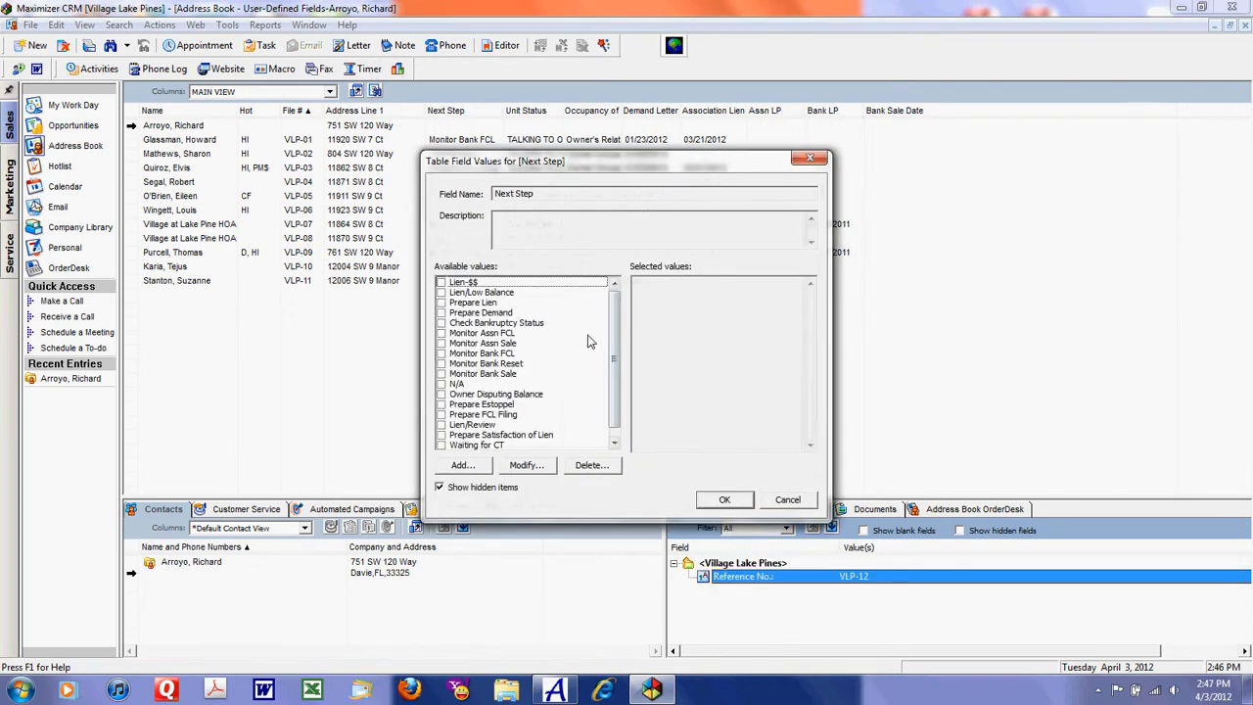
# Step: Set Next Step to Prepare Demand and Unit Status to INITIAL CONTACT
pyautogui.click(442, 314)
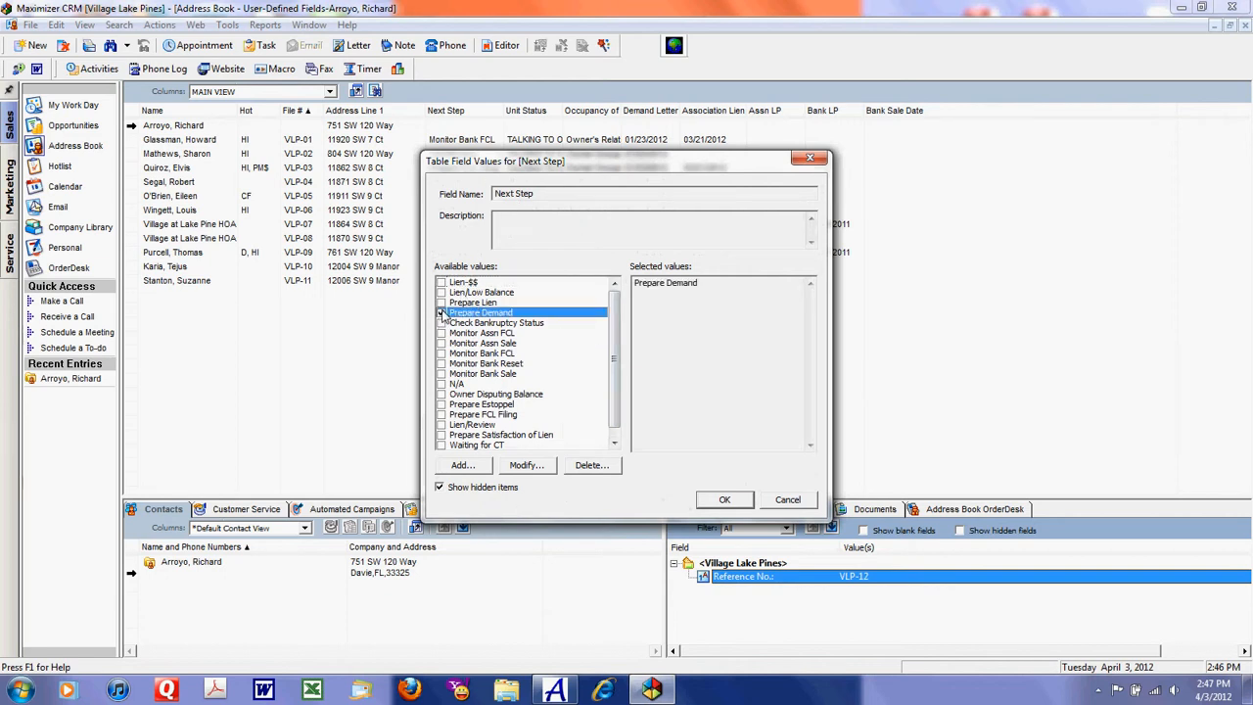
pyautogui.click(725, 502)
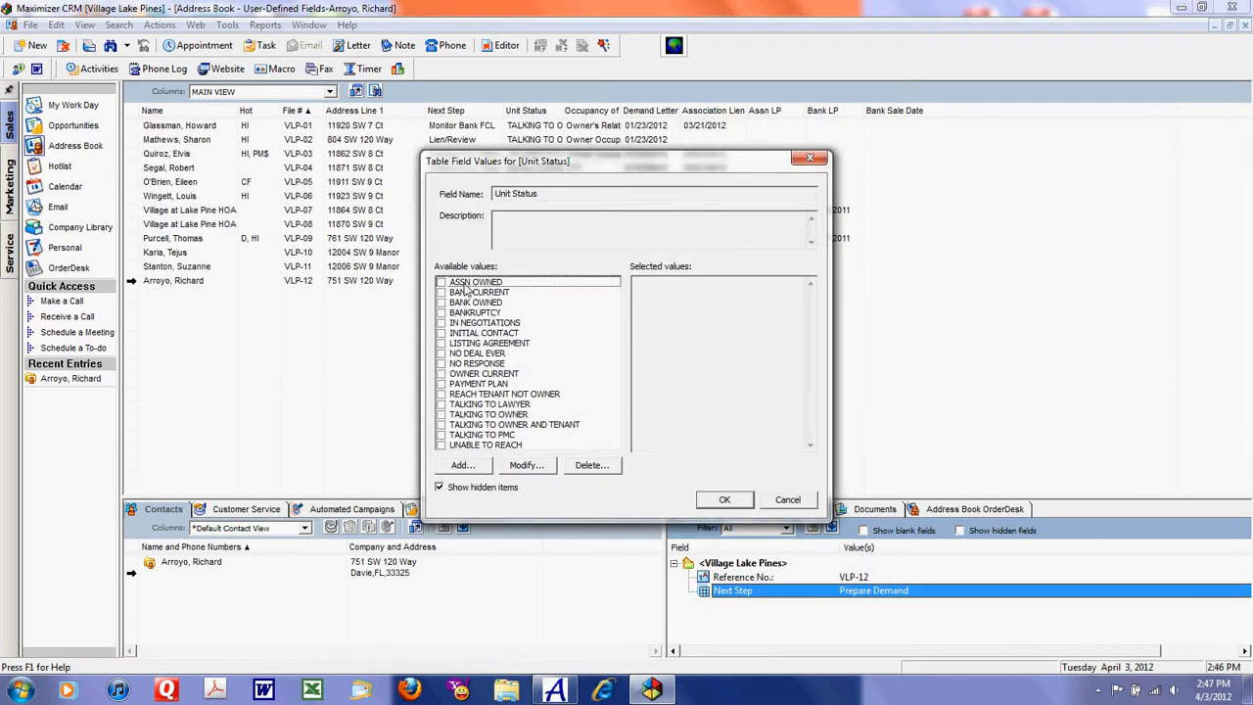
pyautogui.click(442, 334)
pyautogui.click(725, 499)
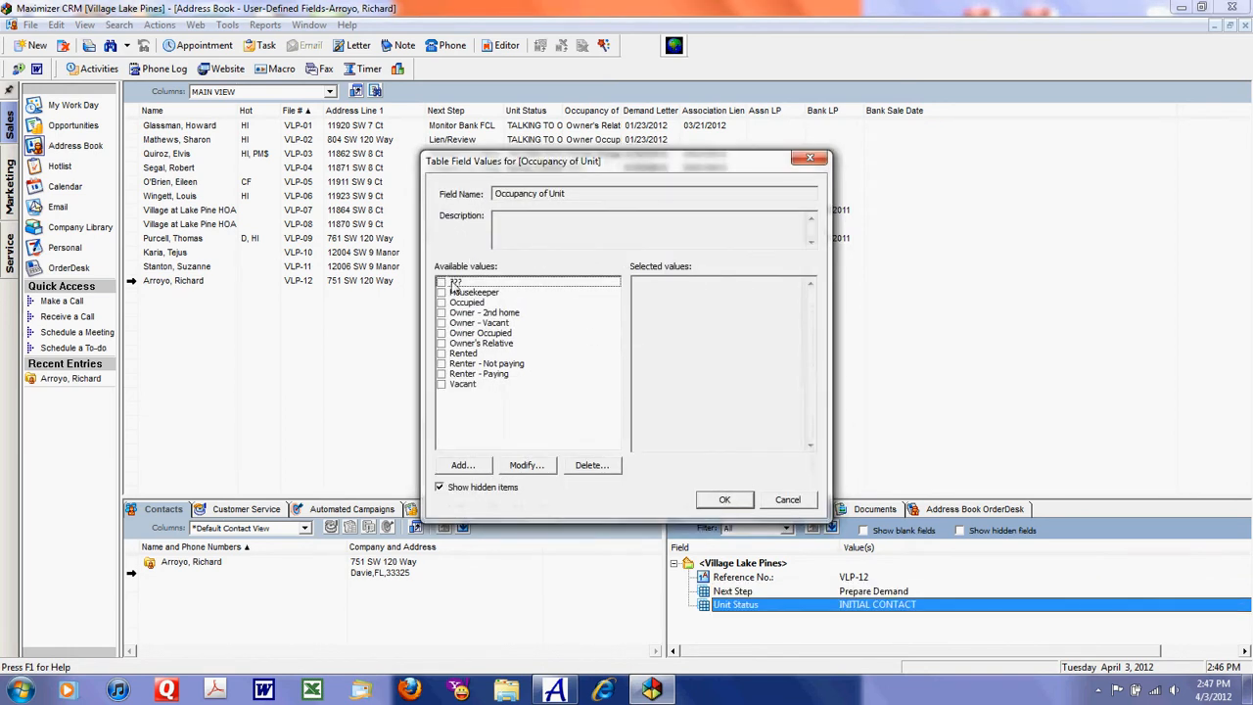
# Step: Set Occupancy of Unit to ??? and Assessment (monthly) to 235.00
pyautogui.click(442, 283)
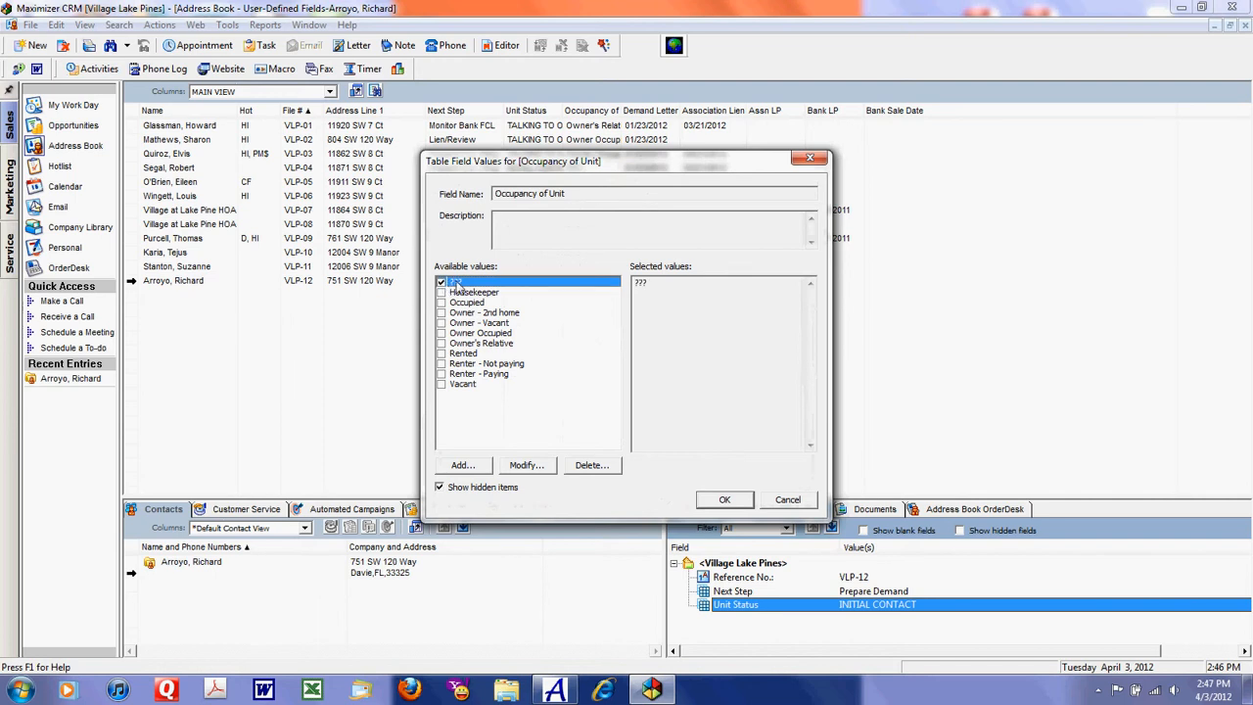
pyautogui.click(721, 501)
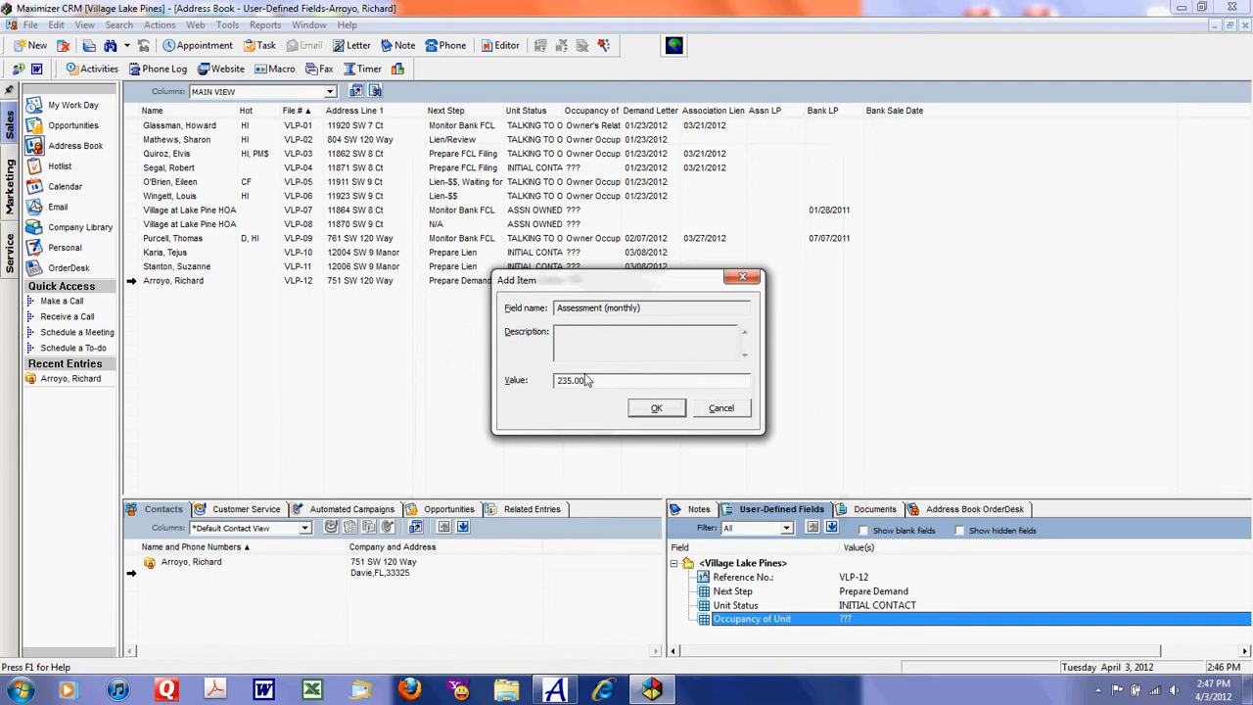
pyautogui.click(656, 410)
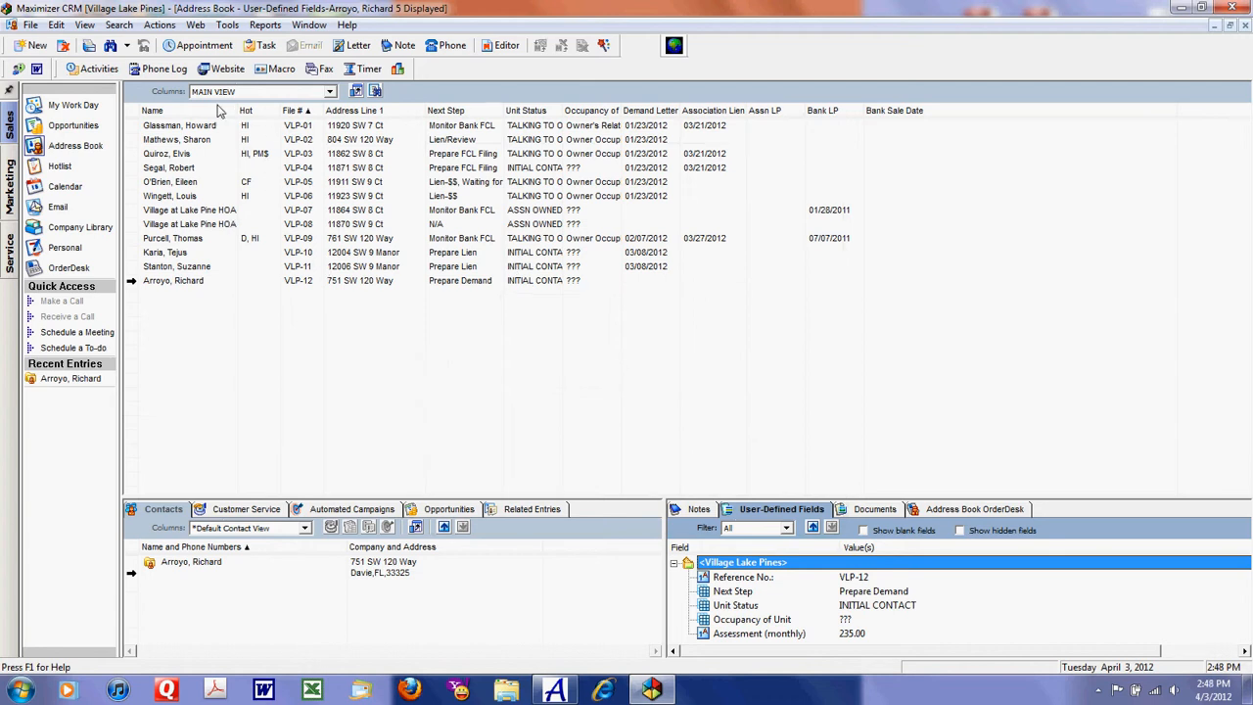
# Step: Sort the address book by File # in descending order and widen the Unit Status column
pyautogui.click(293, 111)
pyautogui.click(293, 111)
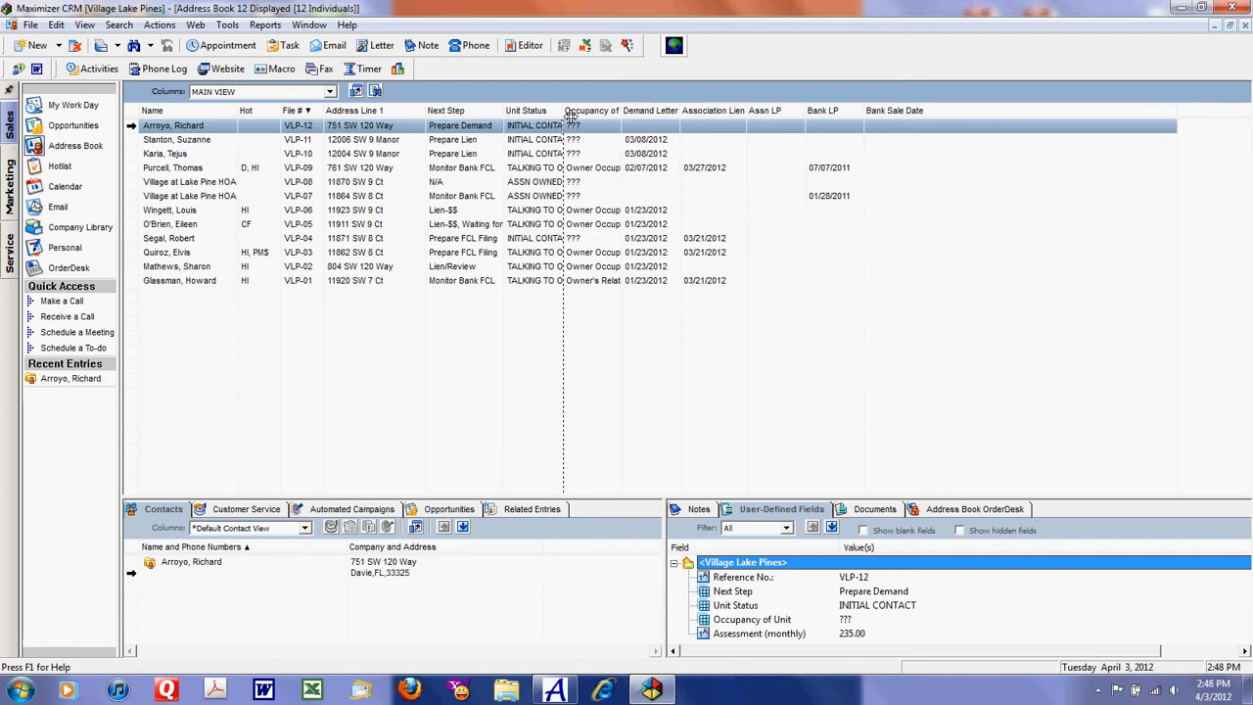
pyautogui.moveTo(564, 113); pyautogui.dragTo(588, 115)
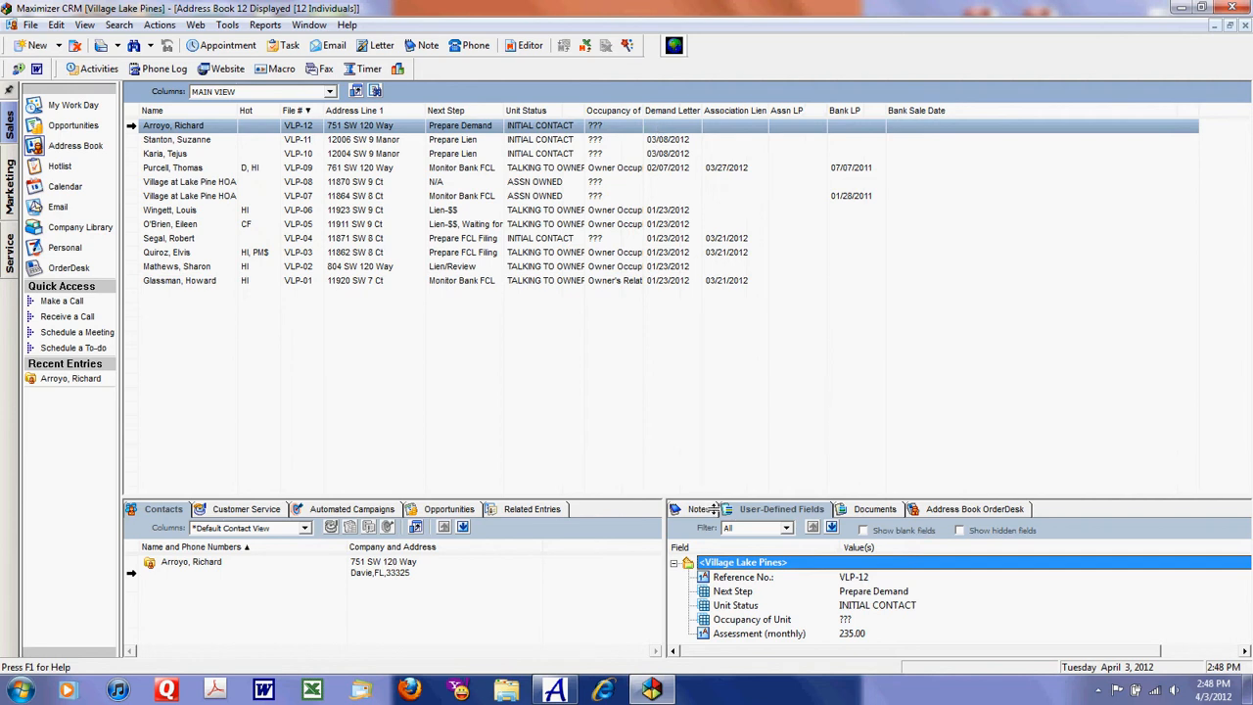
# Step: Add the fields Demand Letter, D Assessments Balance Due, Collection Fees, D Total $ Owed and End of Month Date to the entry
pyautogui.moveTo(707, 500); pyautogui.dragTo(699, 393)
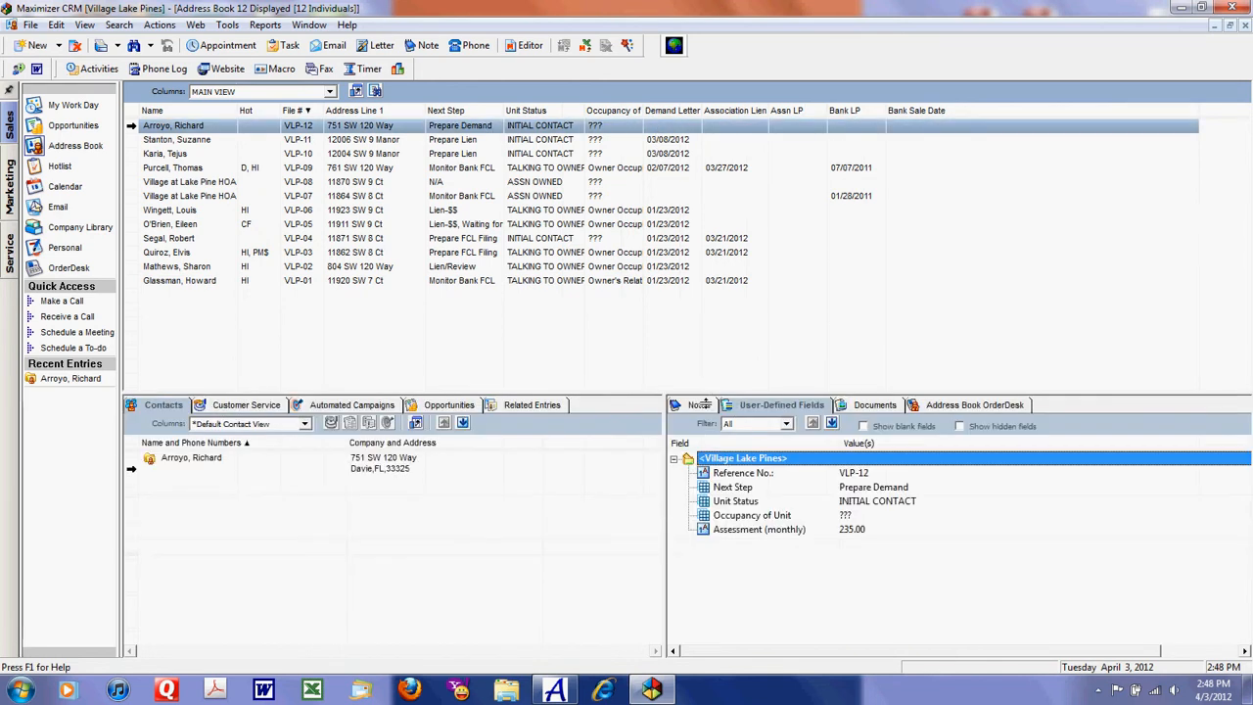
pyautogui.rightClick(746, 527)
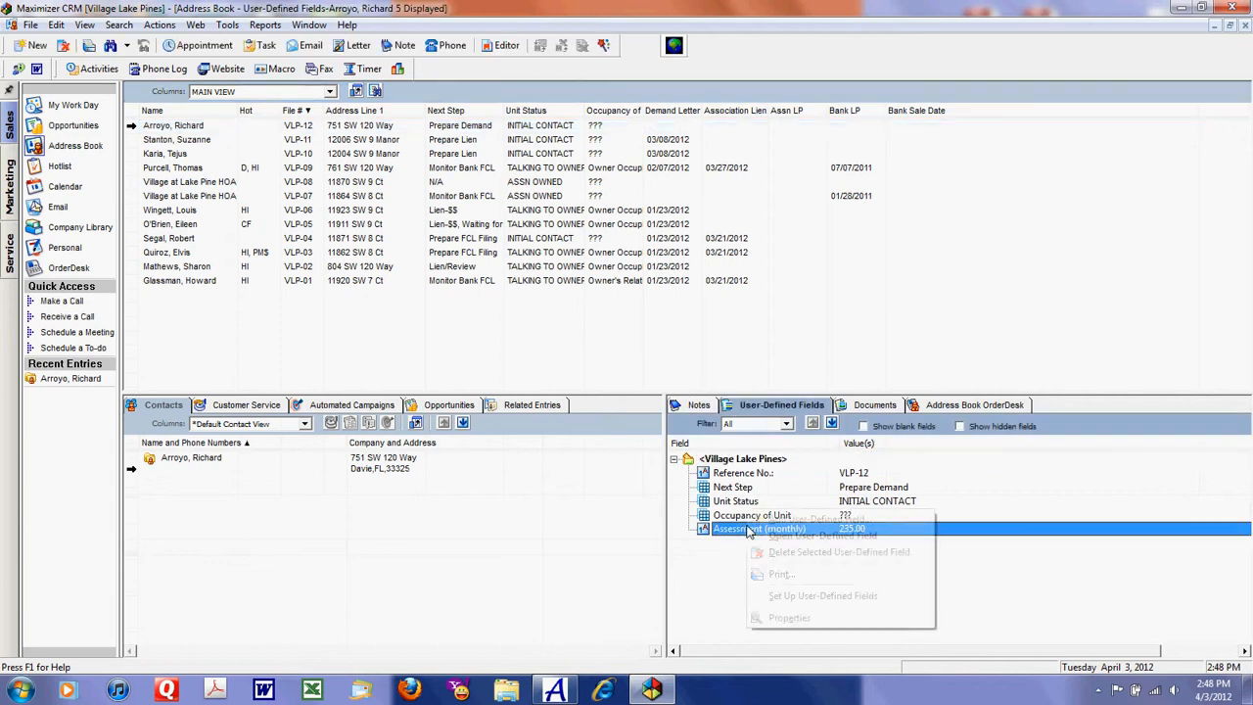
pyautogui.click(783, 521)
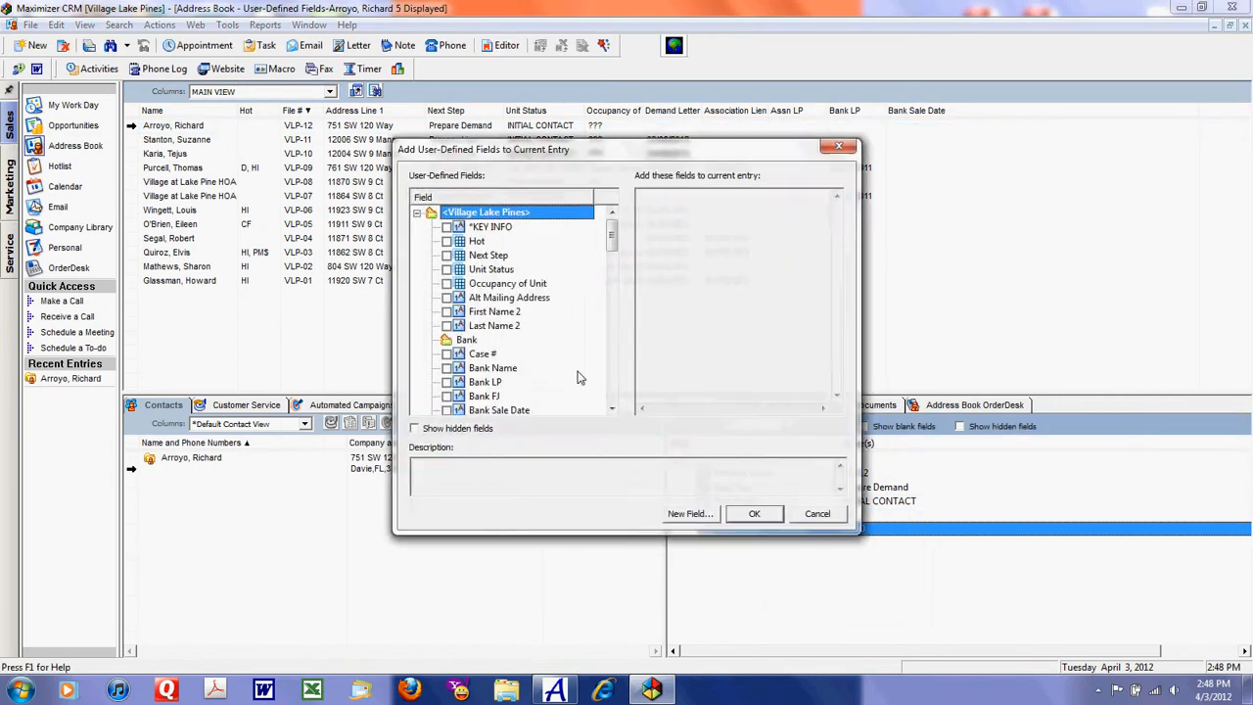
pyautogui.moveTo(611, 233); pyautogui.dragTo(610, 263)
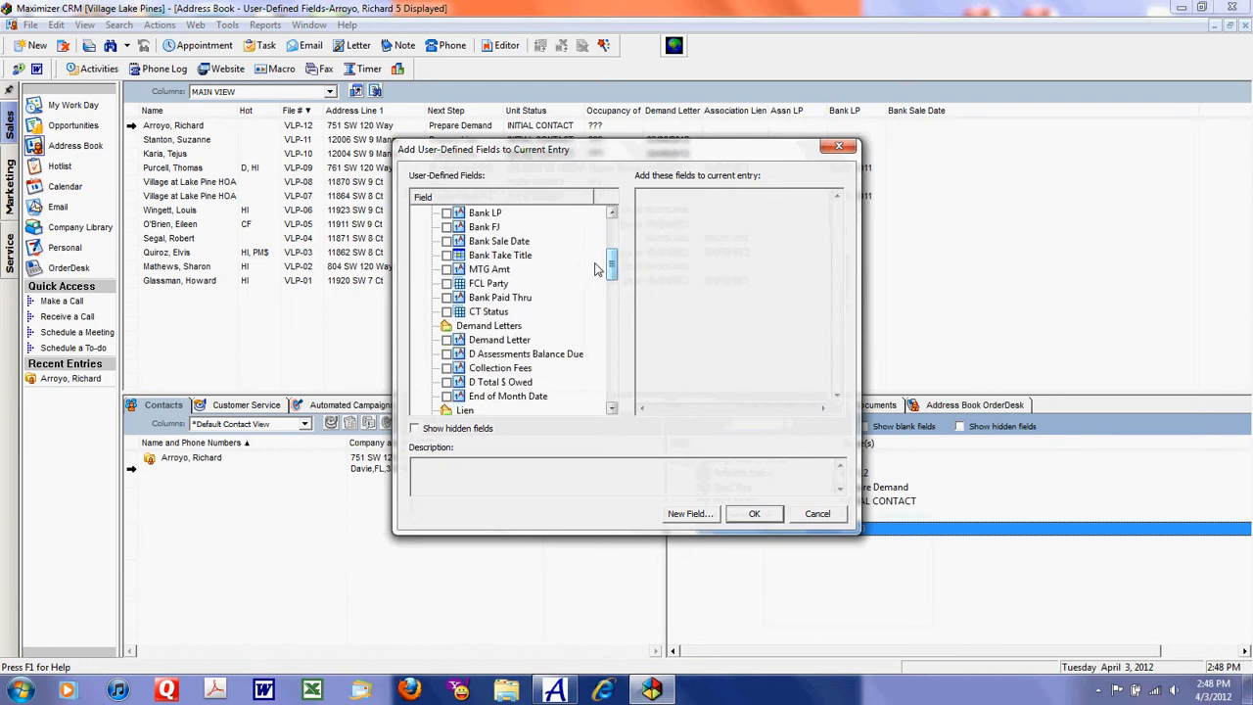
pyautogui.click(447, 340)
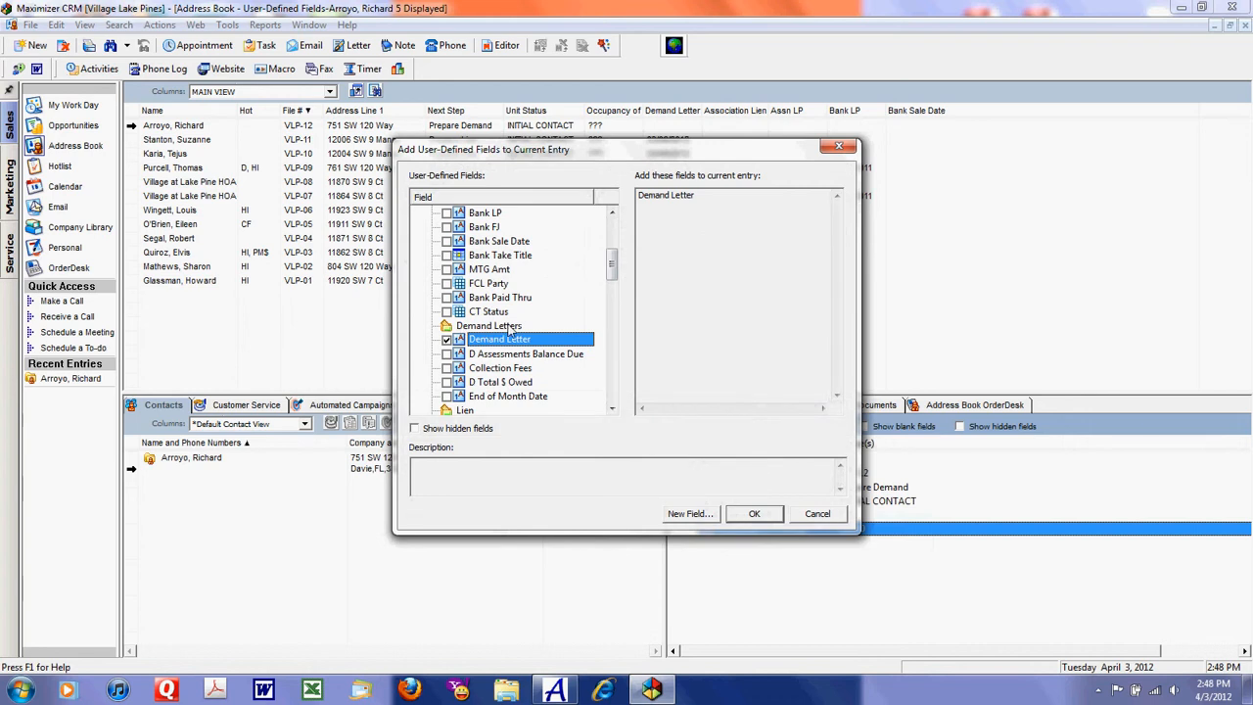
pyautogui.click(446, 355)
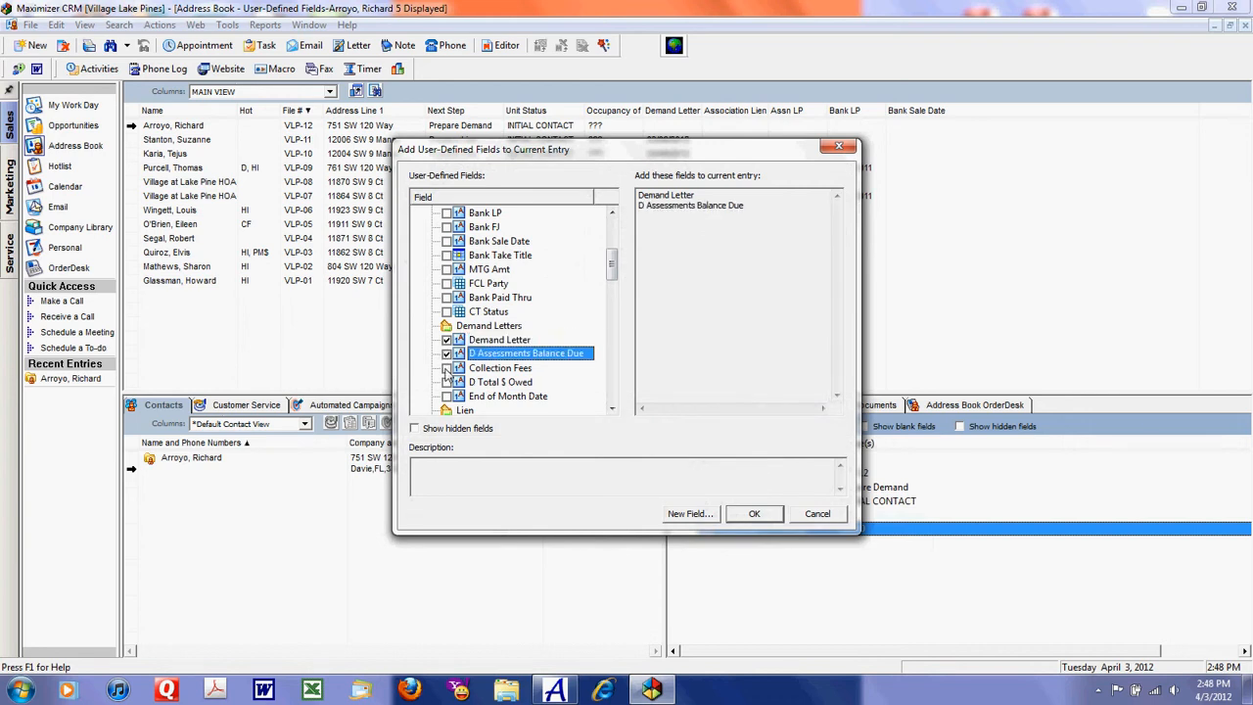
pyautogui.click(447, 368)
pyautogui.click(446, 382)
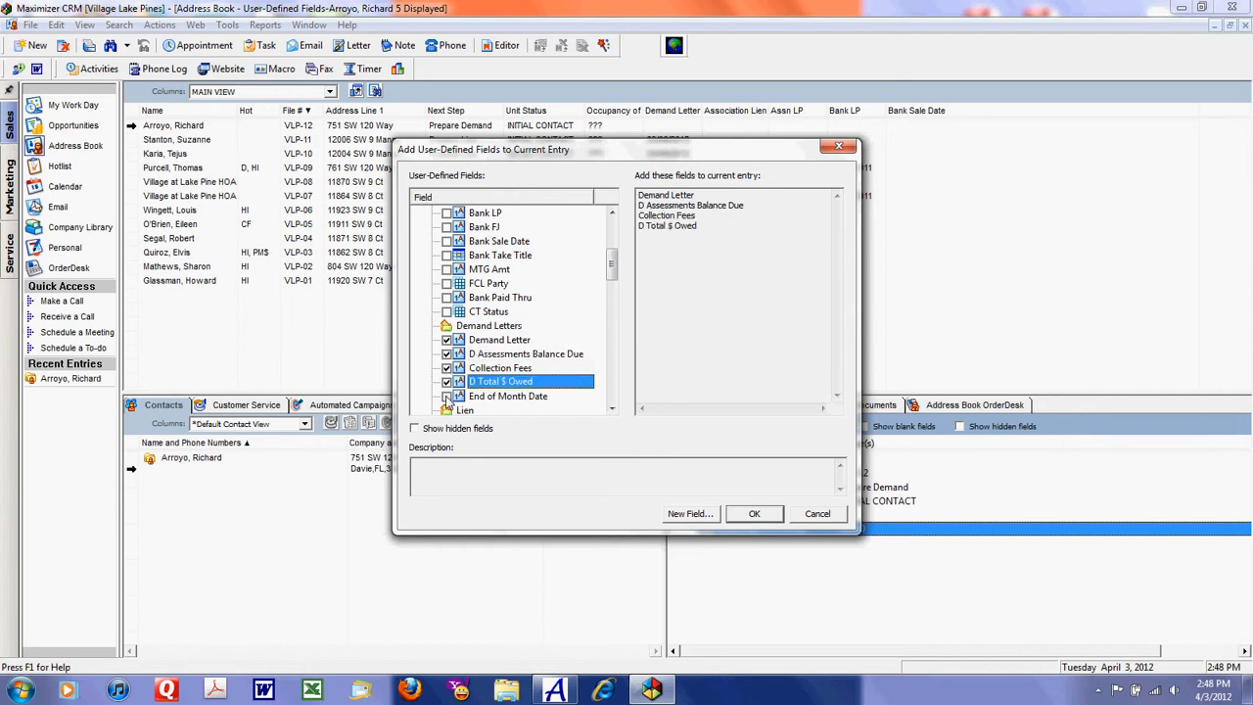
pyautogui.click(446, 395)
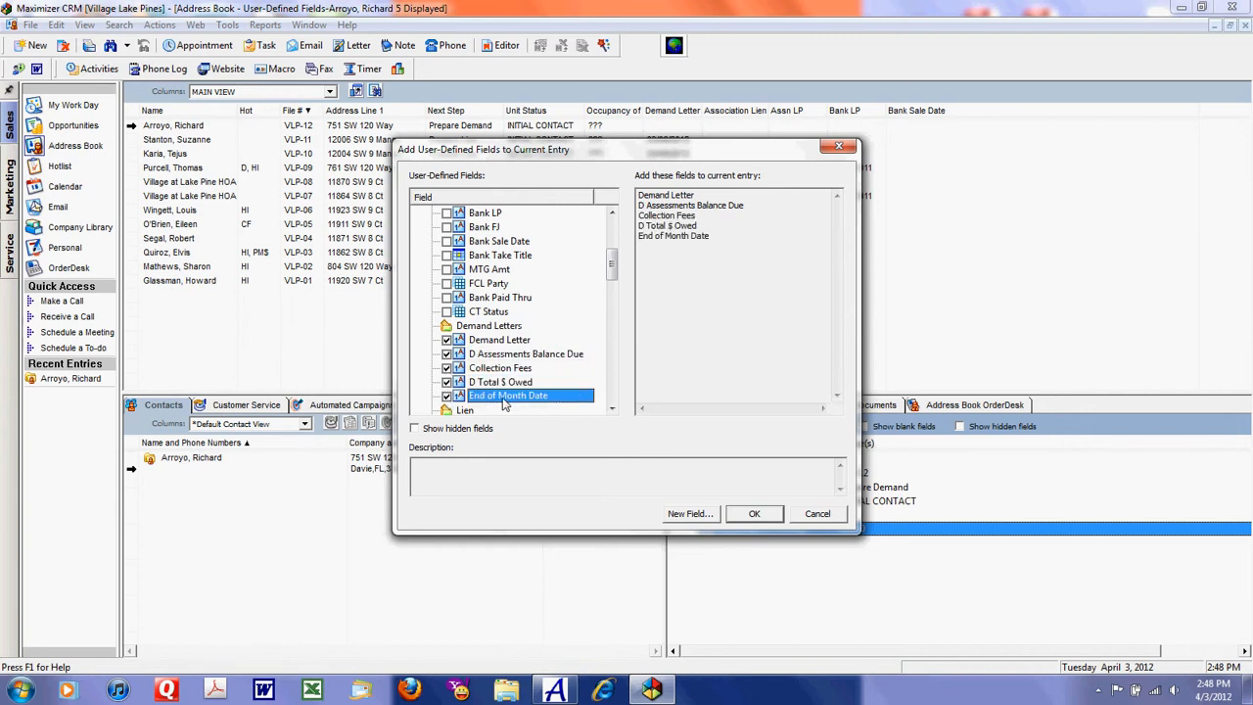
pyautogui.click(754, 514)
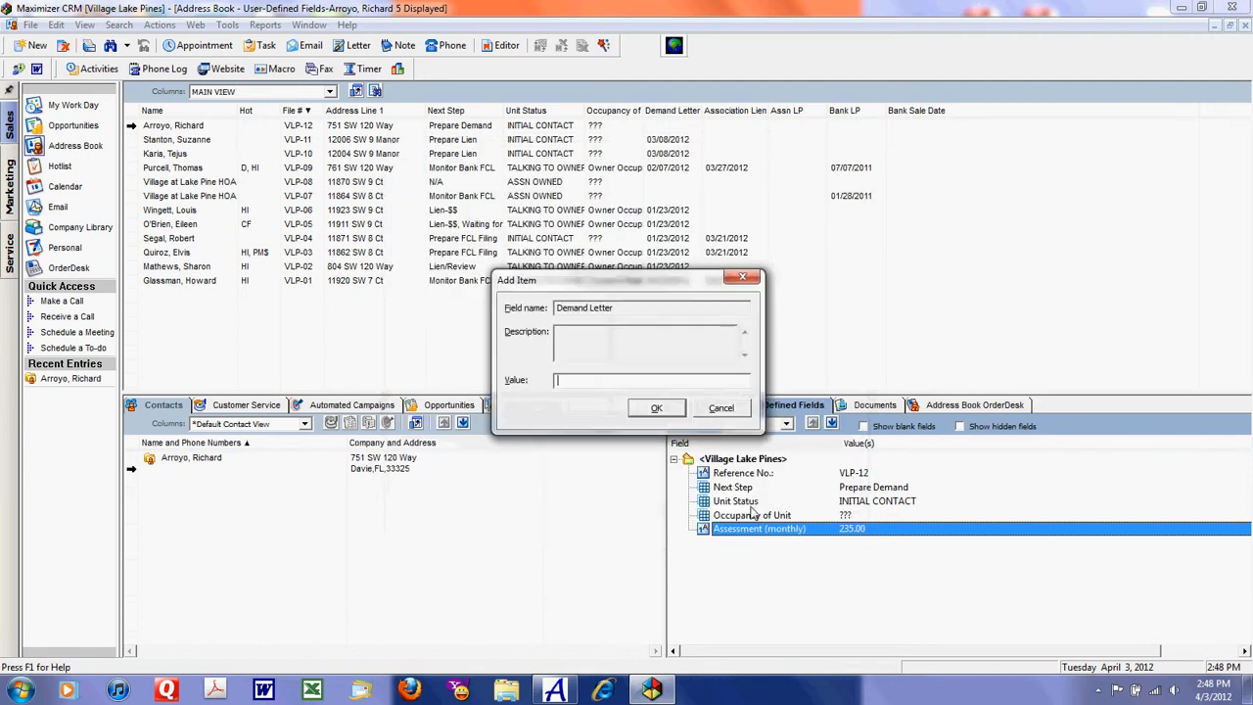
# Step: Set the Demand Letter date to 04/03/2012
pyautogui.click(598, 383)
pyautogui.write('04/03/2012')
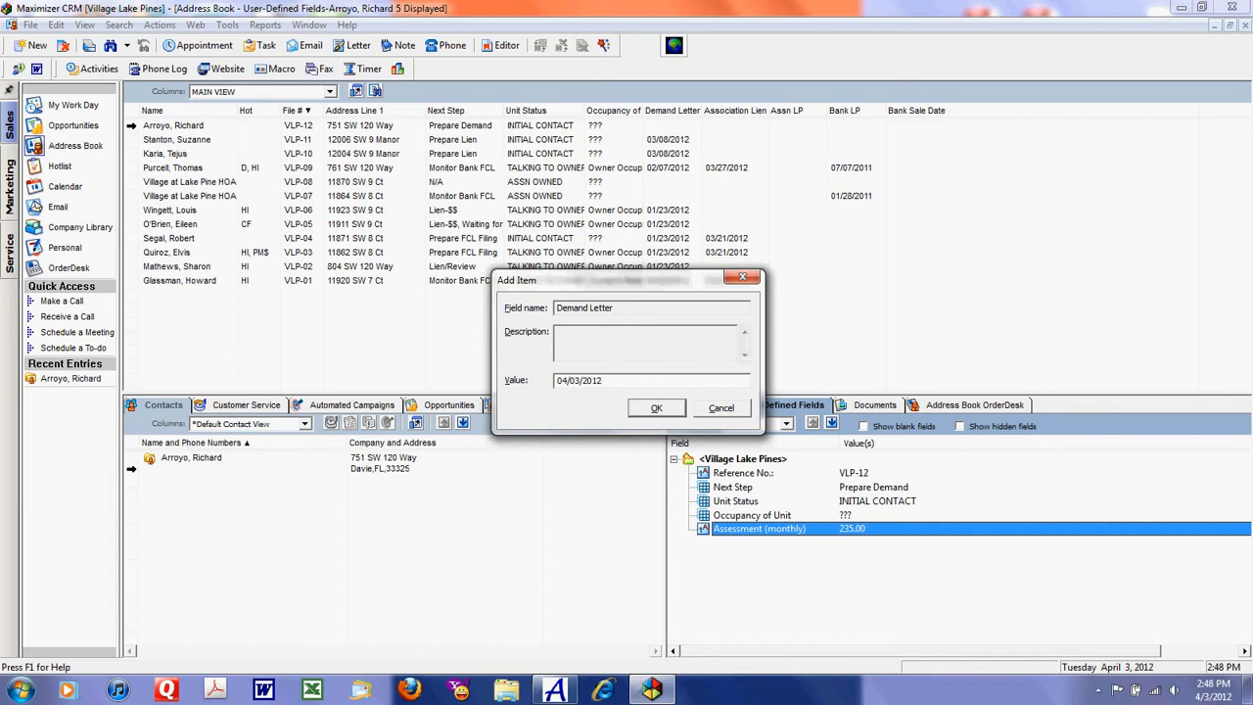
pyautogui.click(658, 410)
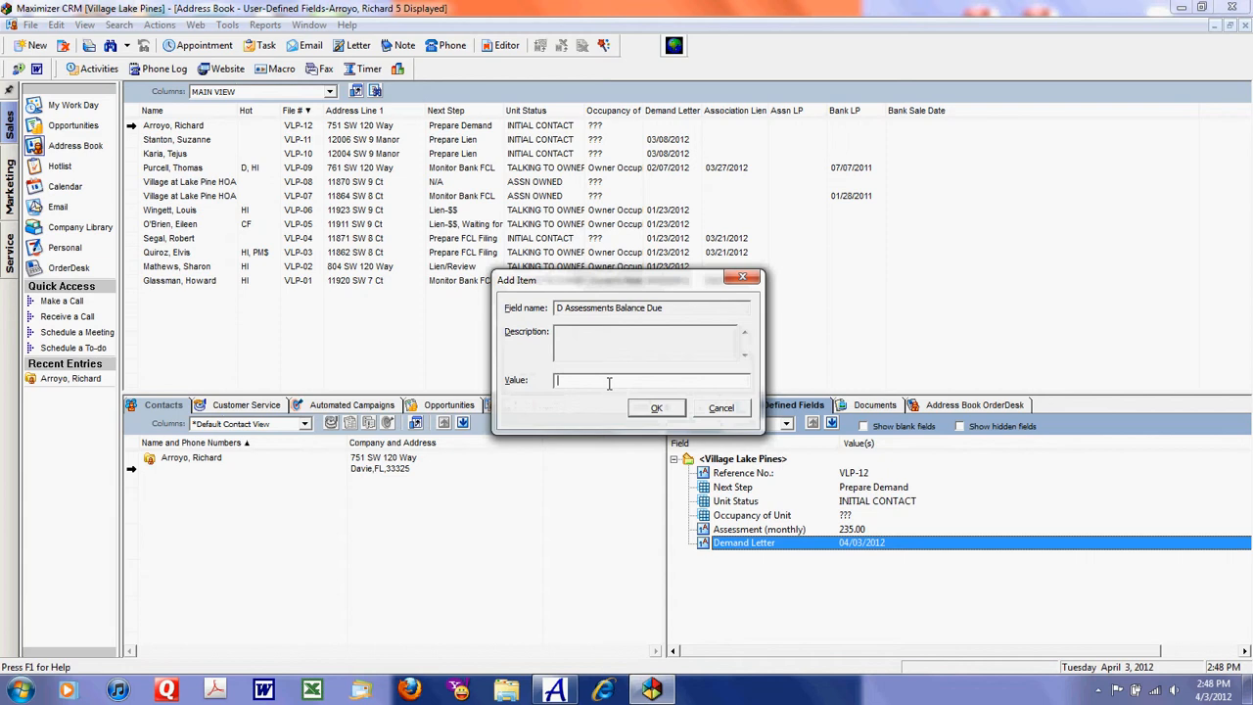
# Step: Switch to Alliance Calc, examine the balance and collection fees in the new Village at Lake Pines file's ledger, and return to Maximizer CRM
pyautogui.click(556, 689)
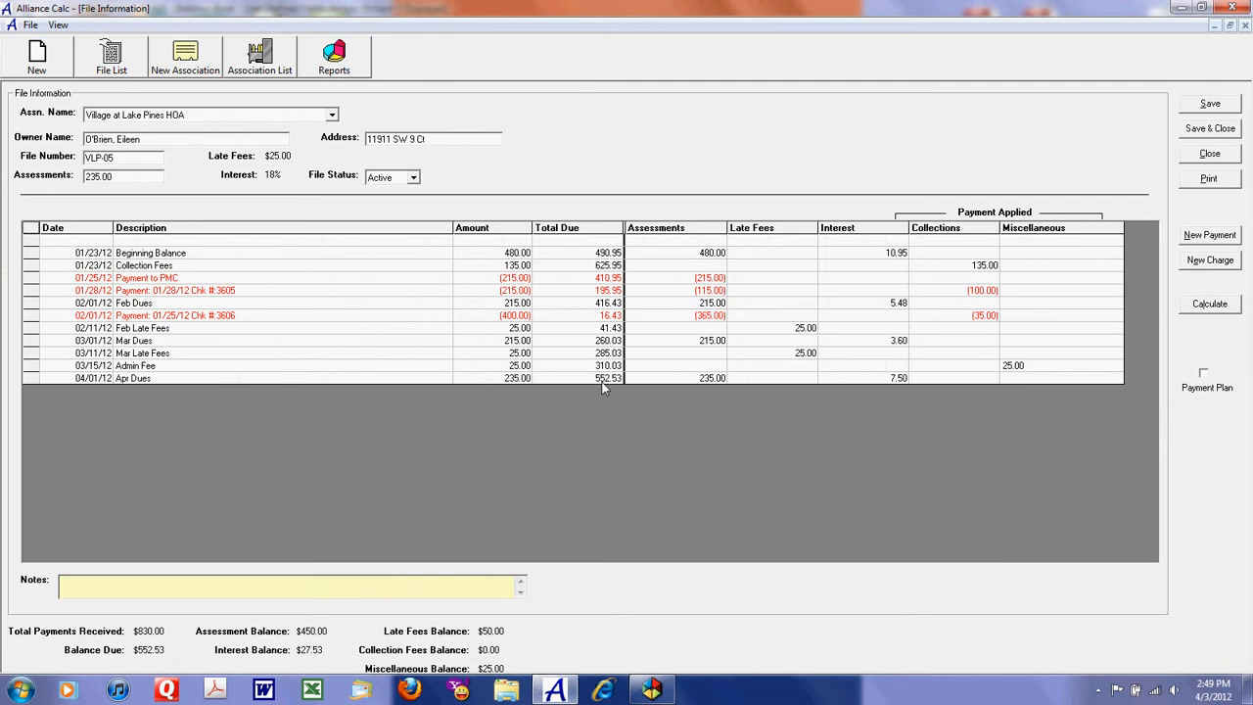
pyautogui.click(1189, 158)
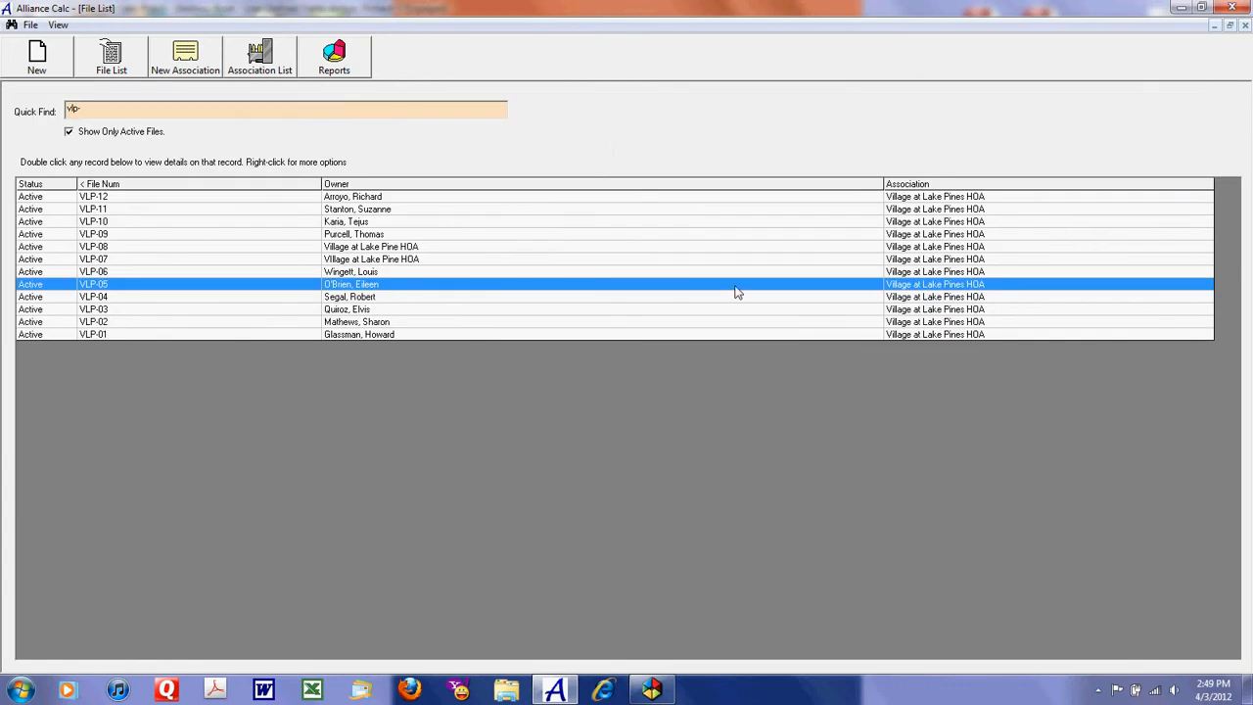
pyautogui.doubleClick(174, 198)
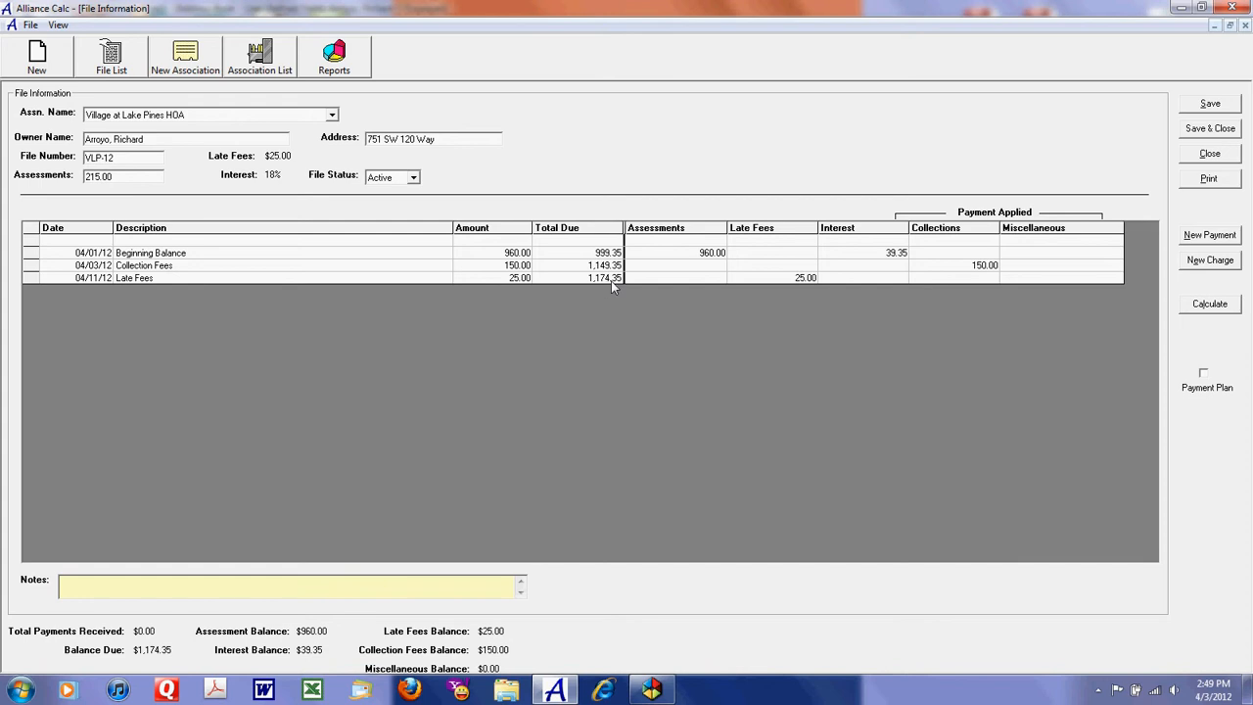
pyautogui.click(1182, 8)
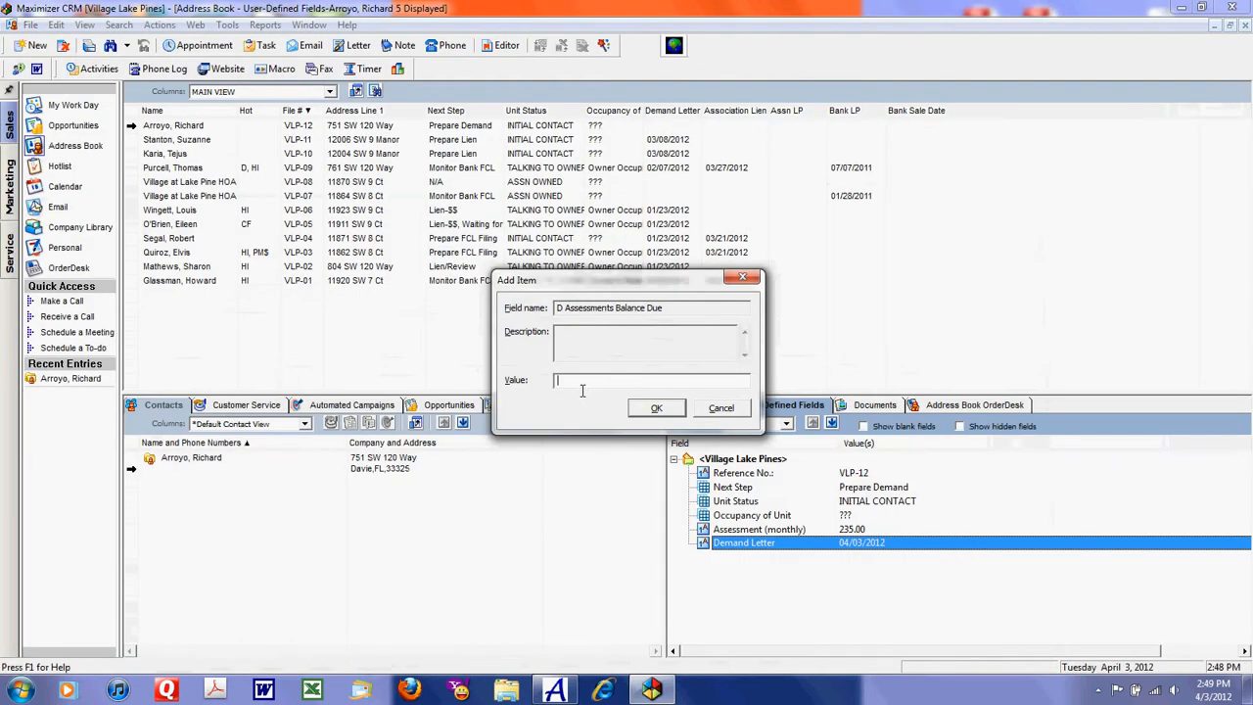
# Step: Set D Assessments Balance Due to 1,174.35 and Collection Fees to 150.00
pyautogui.write('74.35')
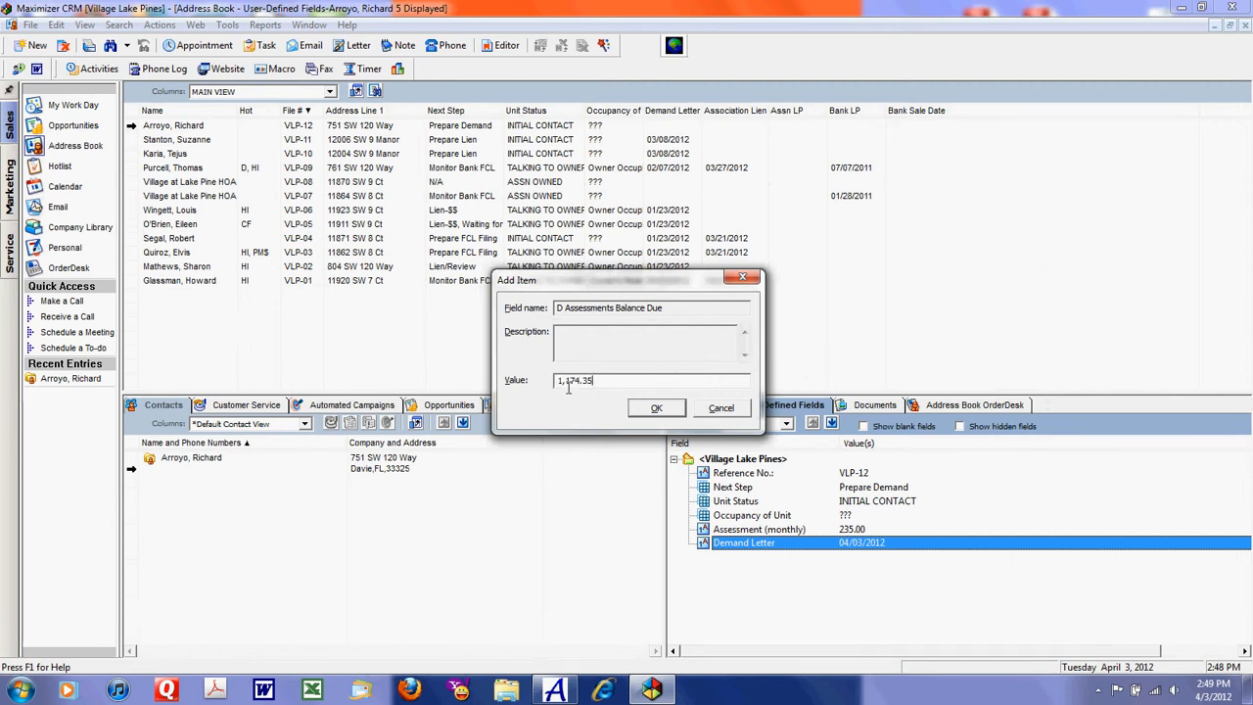
pyautogui.click(655, 408)
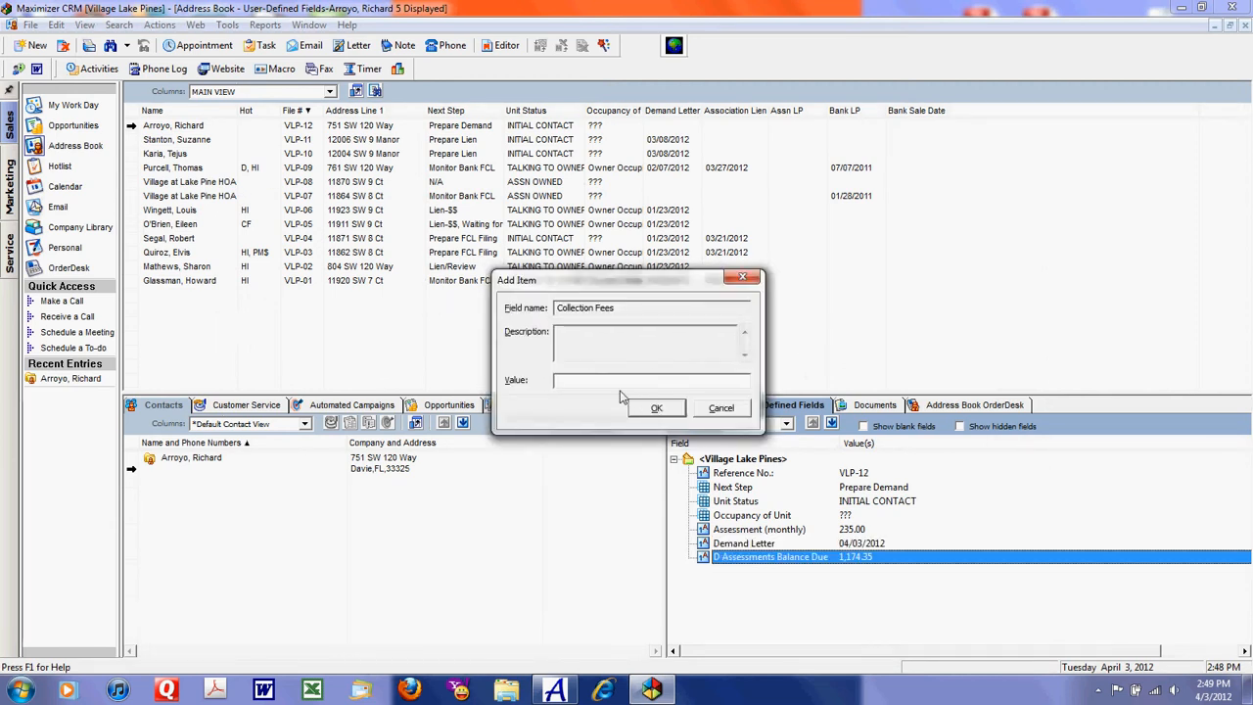
pyautogui.write('150.00')
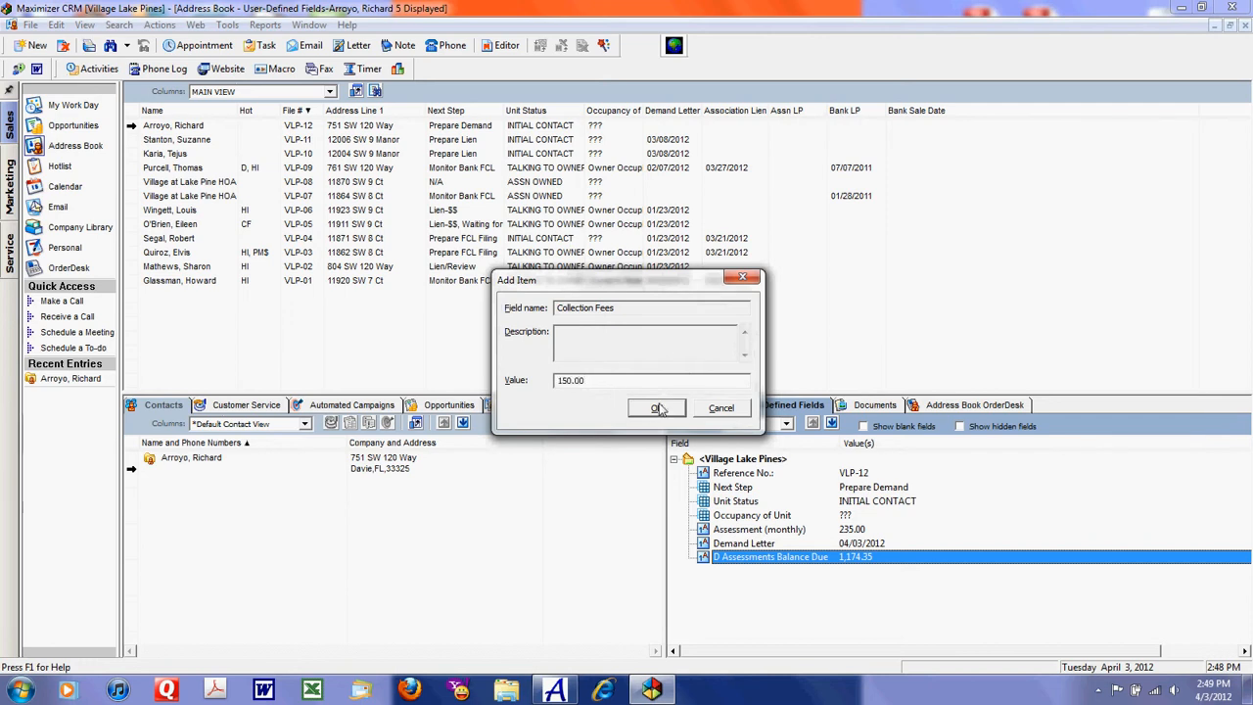
pyautogui.click(655, 409)
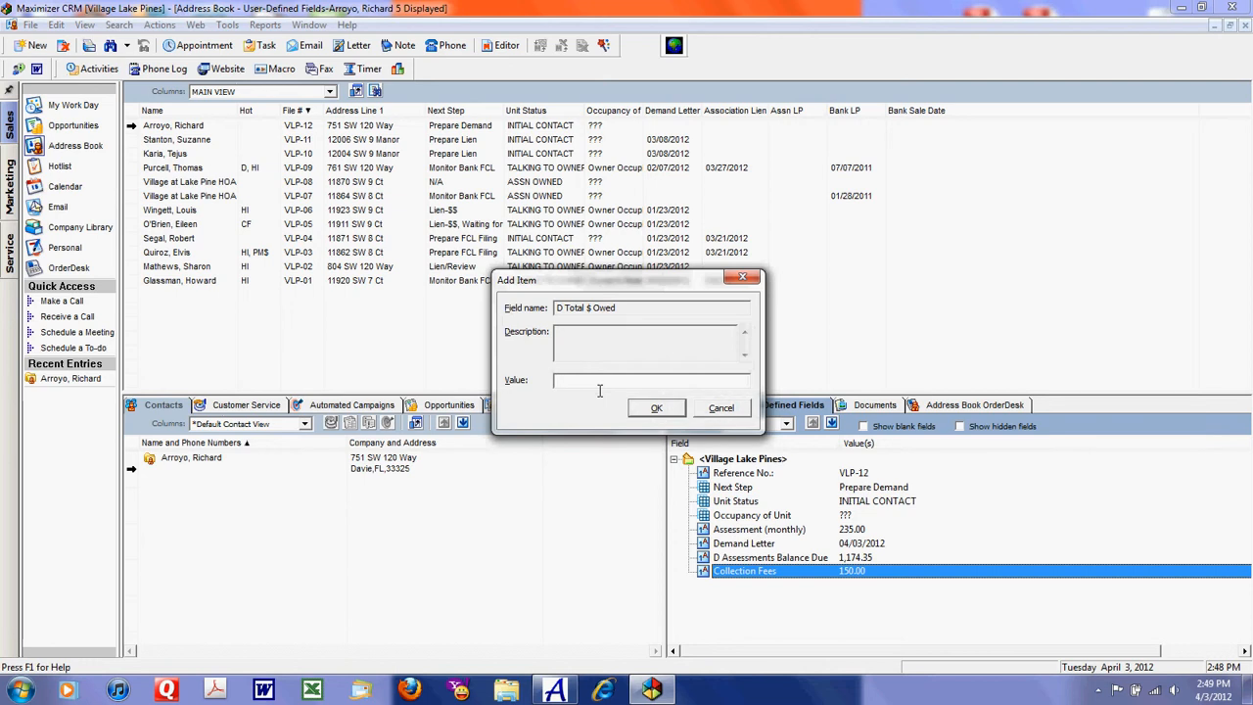
# Step: Set D Total $ Owed to 1,174.35 and End of Month Date to April 30, 2012
pyautogui.write('1,174.35')
pyautogui.click(655, 407)
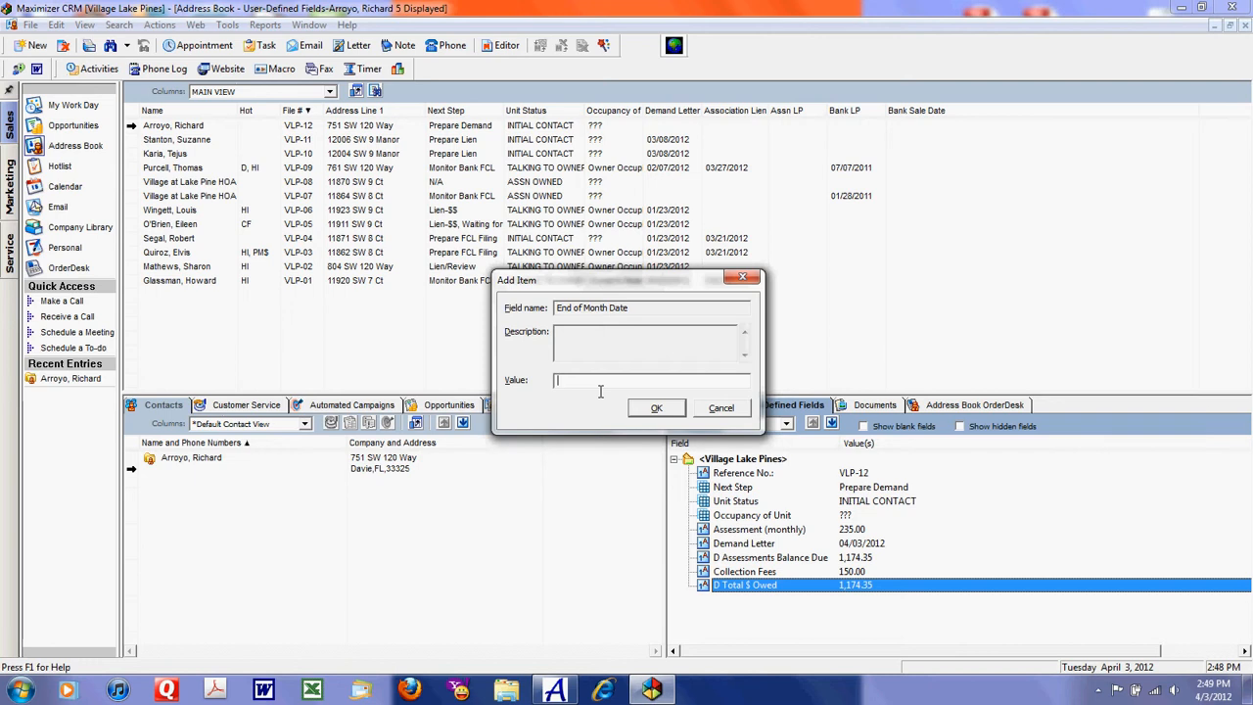
pyautogui.write('April 30, 2012')
pyautogui.click(658, 412)
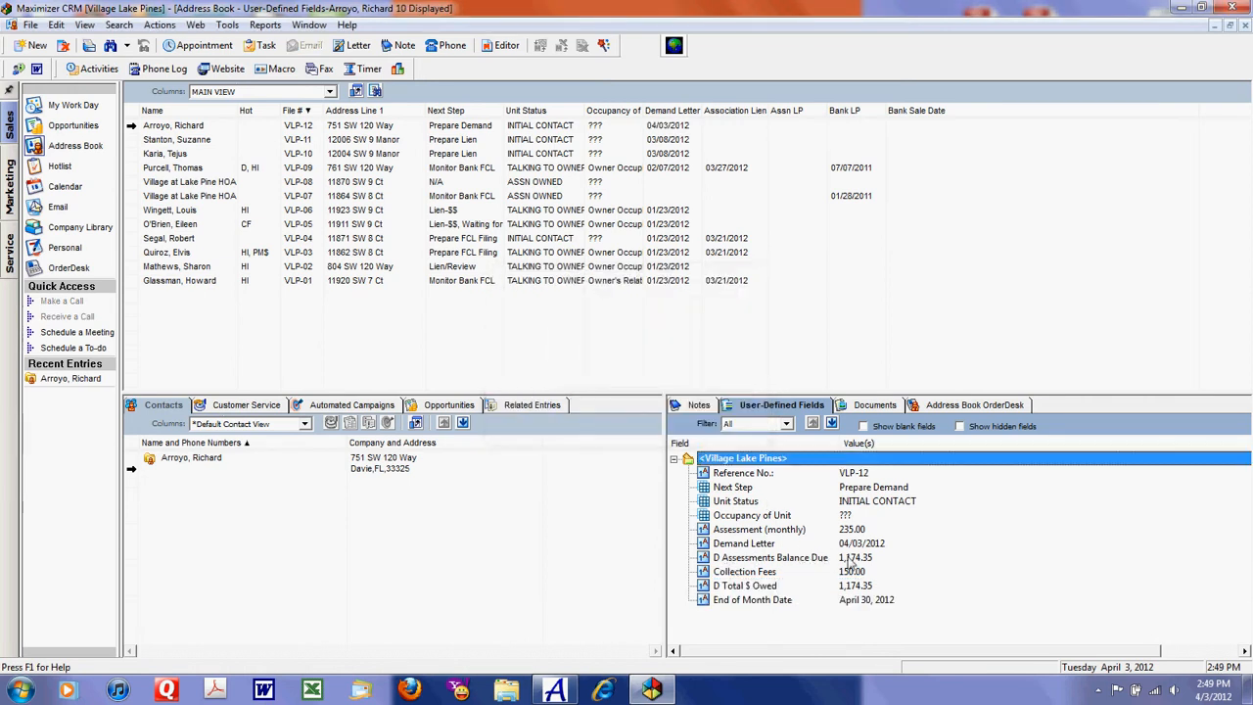
# Step: Correct the D Assessments Balance Due value of the new entry to 1,024.35
pyautogui.click(851, 560)
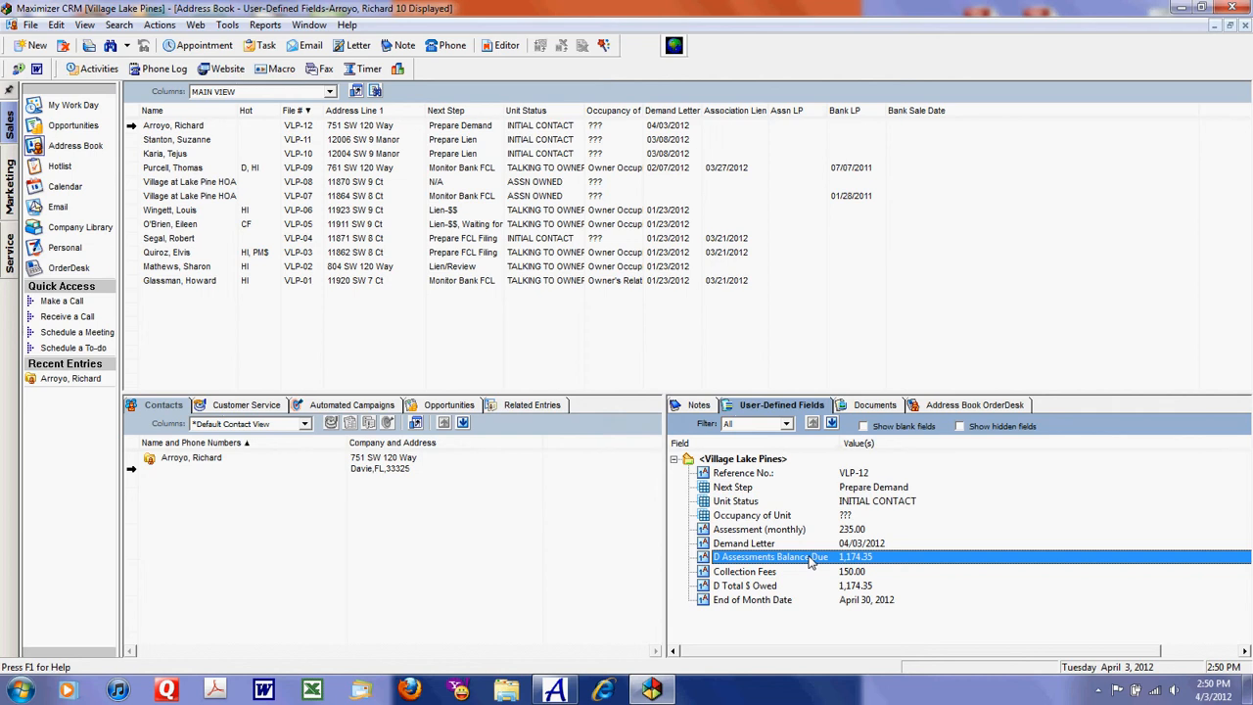
pyautogui.doubleClick(810, 558)
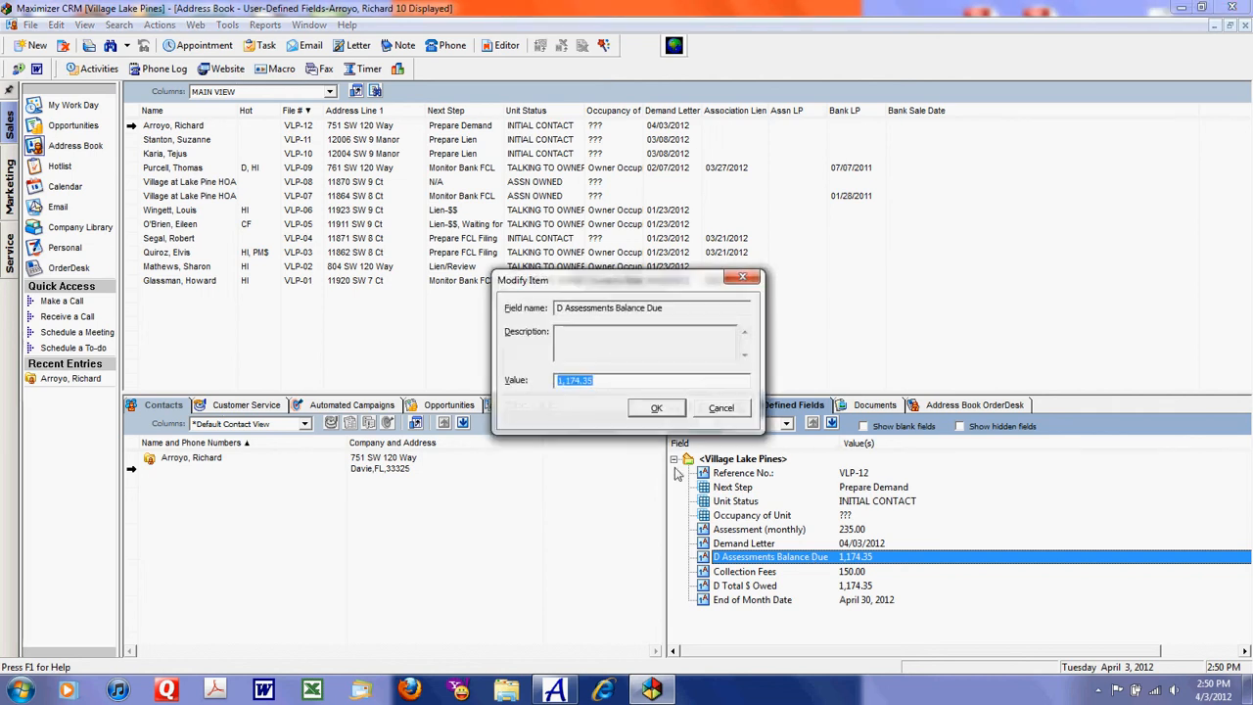
pyautogui.click(614, 384)
pyautogui.moveTo(615, 390); pyautogui.dragTo(513, 382)
pyautogui.write('1')
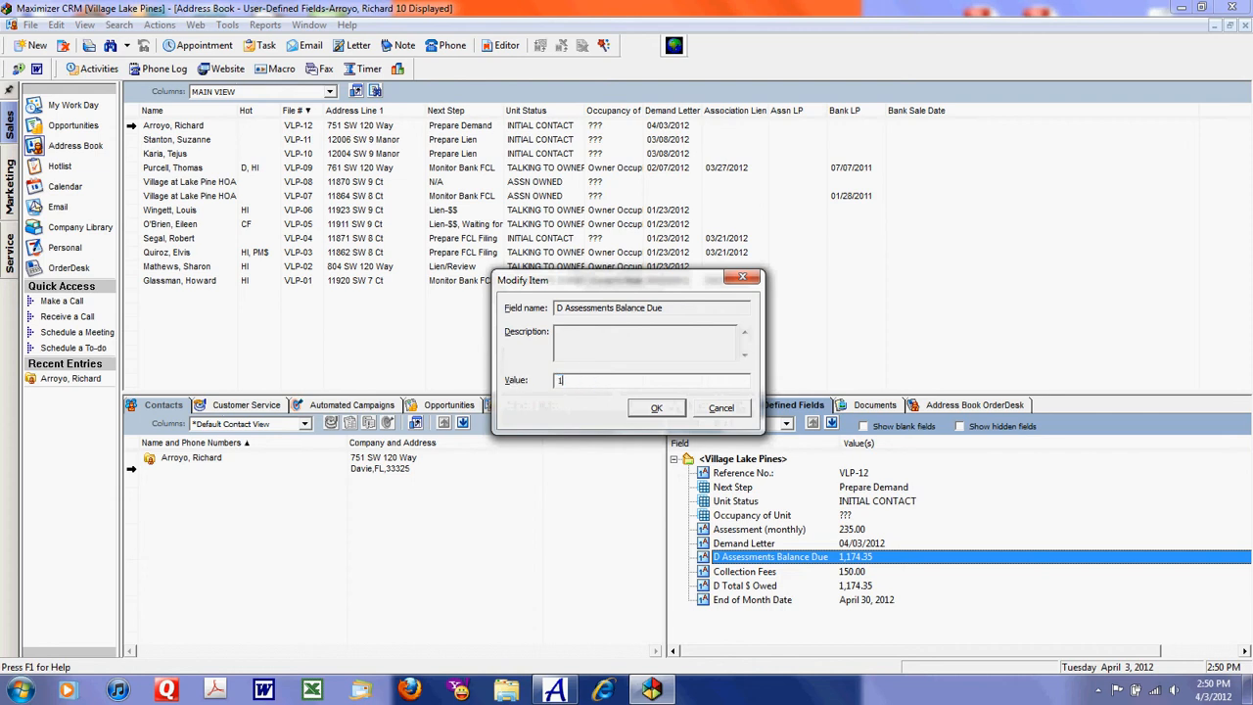
pyautogui.write(',024.35')
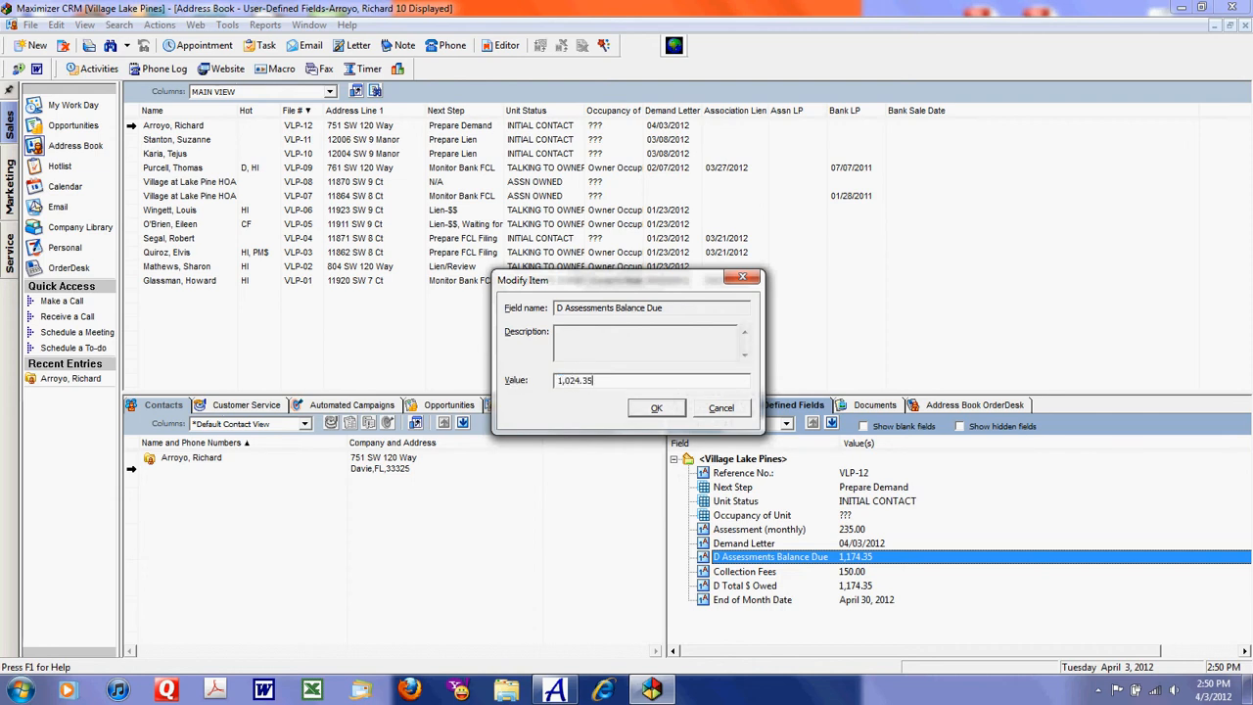
pyautogui.click(658, 409)
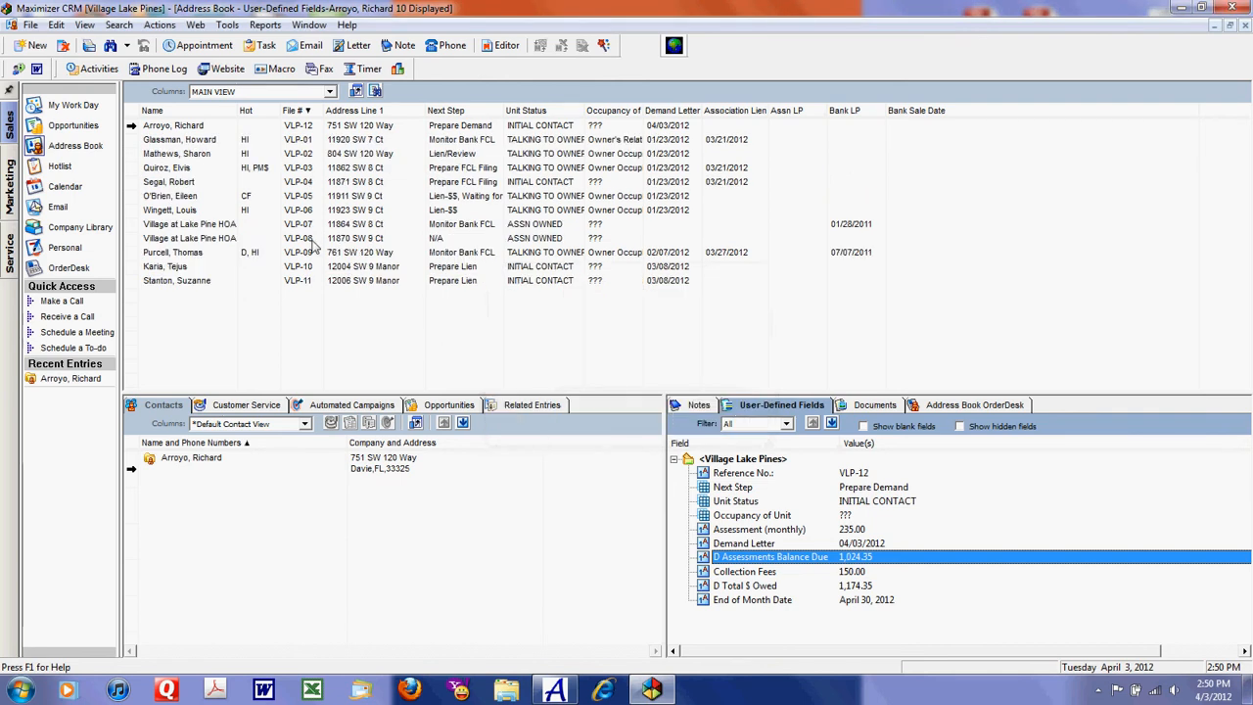